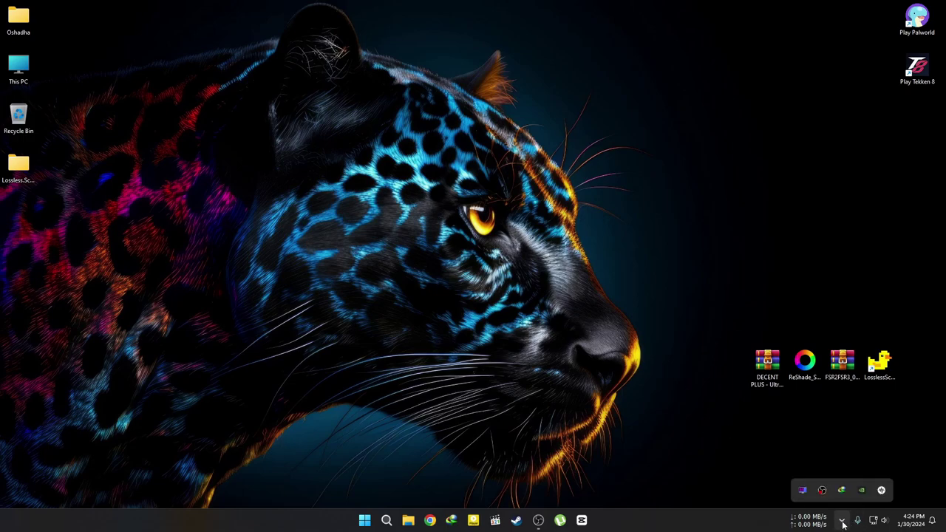
{"action": "left_click", "coordinate": [687, 427]}
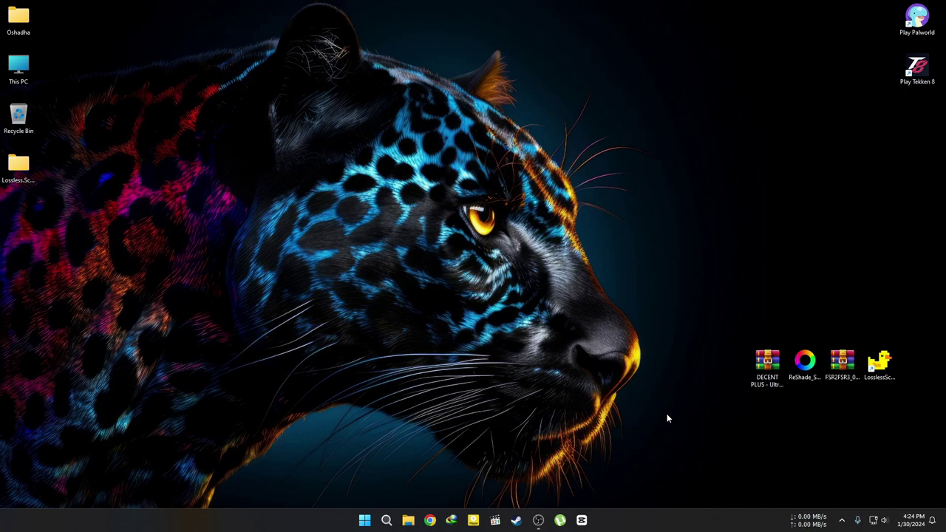
{"action": "left_click_drag", "start_coordinate": [806, 365], "coordinate": [810, 414]}
{"action": "left_click_drag", "start_coordinate": [842, 364], "coordinate": [845, 408]}
{"action": "left_click_drag", "start_coordinate": [878, 362], "coordinate": [880, 410]}
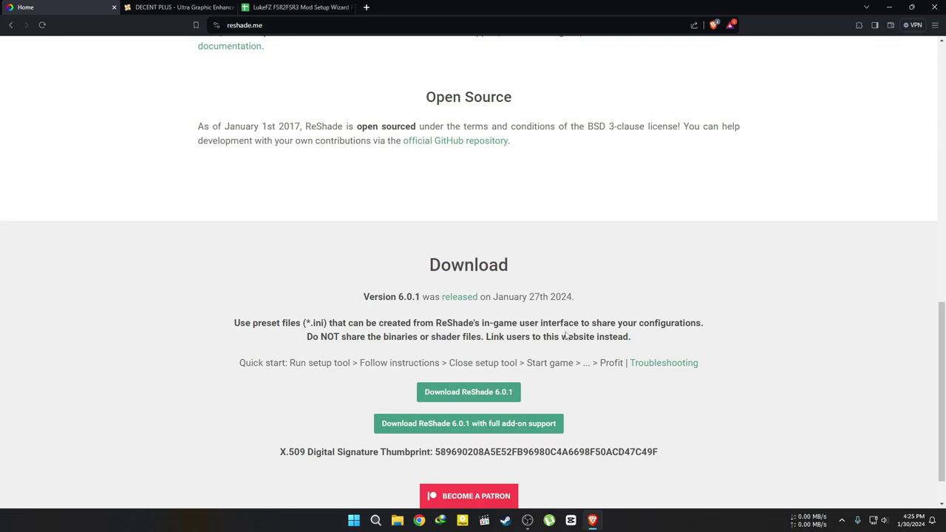
- Review the ReShade download section and the DECENT PLUS mod's description, features, installation and performance notes
{"action": "scroll", "coordinate": [610, 374], "scroll_direction": "down", "scroll_amount": 1}
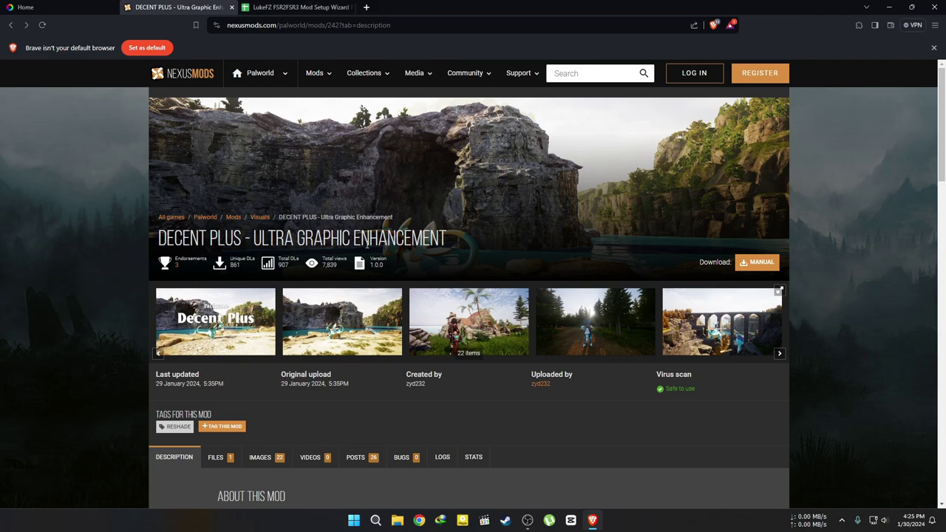
{"action": "scroll", "coordinate": [391, 257], "scroll_direction": "down", "scroll_amount": 7}
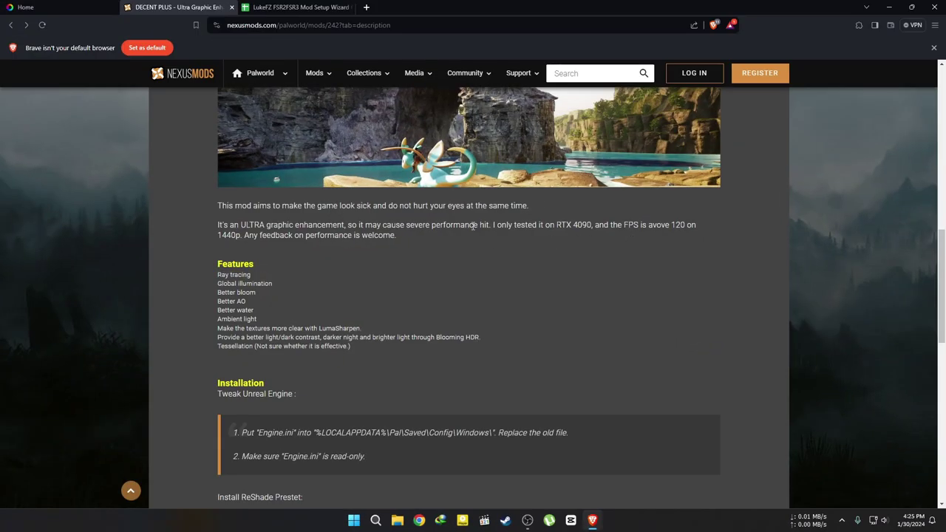
{"action": "left_click_drag", "start_coordinate": [583, 226], "coordinate": [686, 246]}
{"action": "scroll", "coordinate": [539, 290], "scroll_direction": "down", "scroll_amount": 1}
{"action": "scroll", "coordinate": [538, 290], "scroll_direction": "down", "scroll_amount": 1}
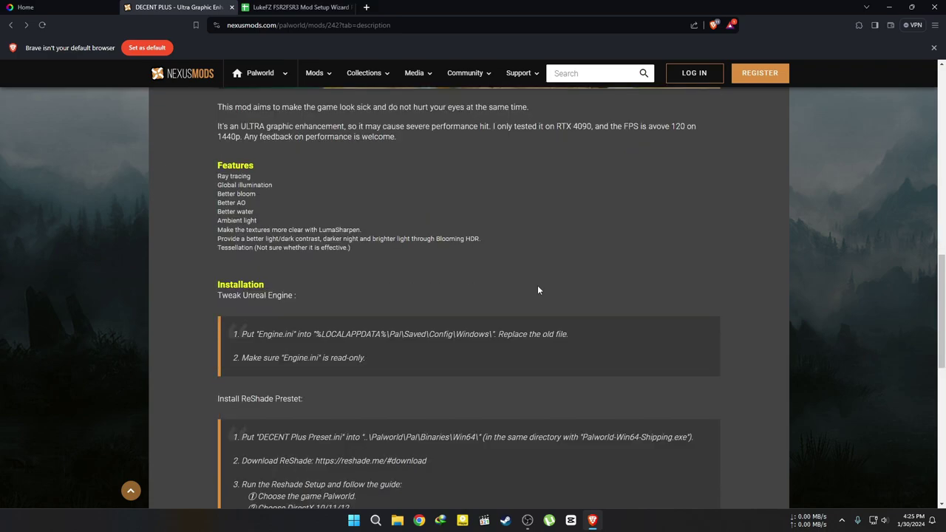
{"action": "scroll", "coordinate": [538, 289], "scroll_direction": "down", "scroll_amount": 6}
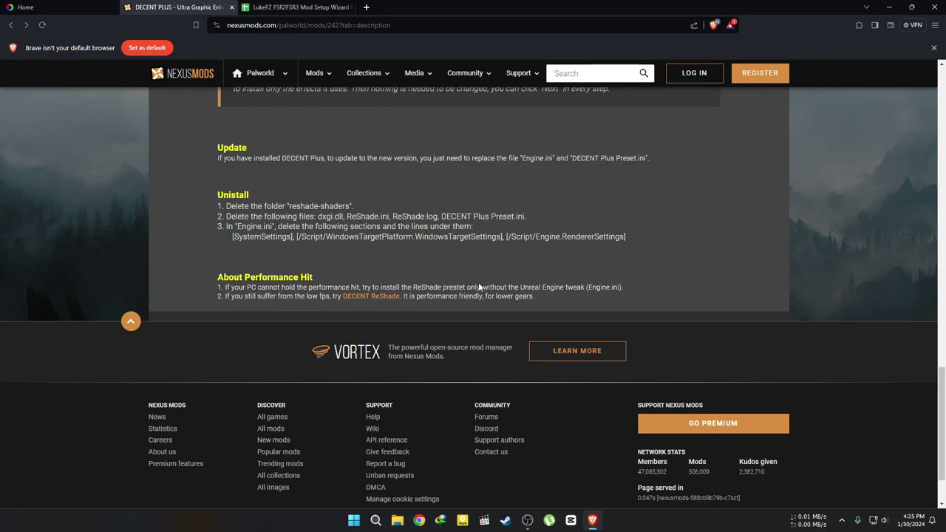
- Open the linked DECENT ReShade mod in a new browser tab and look at its page
{"action": "right_click", "coordinate": [367, 298]}
{"action": "left_click", "coordinate": [391, 307]}
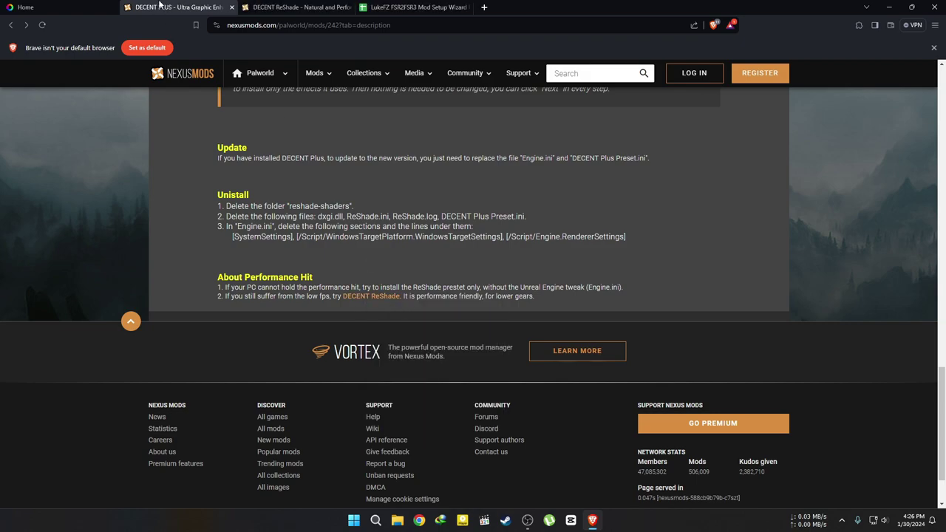
{"action": "left_click", "coordinate": [277, 6]}
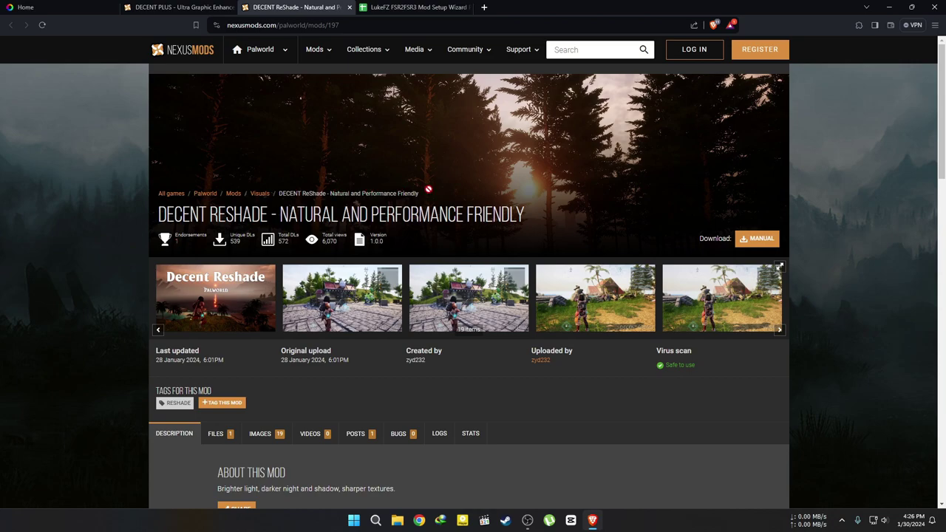
{"action": "left_click_drag", "start_coordinate": [418, 197], "coordinate": [340, 193]}
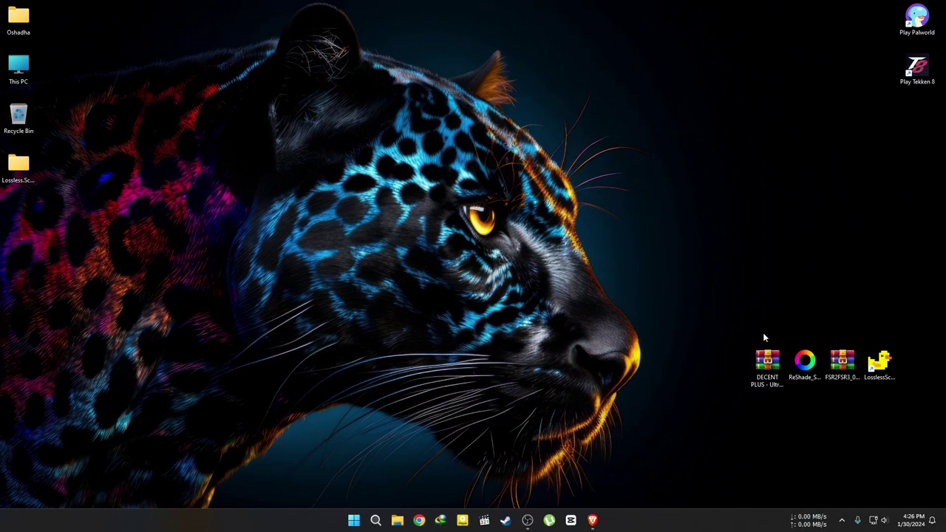
- Launch the ReShade 6.0.1 setup from the desktop and start browsing for the game's executable
{"action": "left_click", "coordinate": [817, 361]}
{"action": "double_click", "coordinate": [805, 362]}
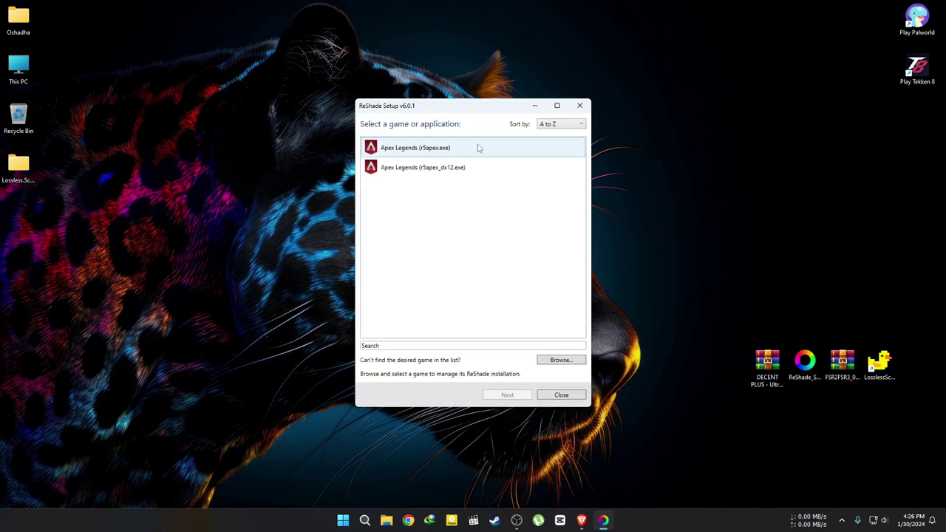
{"action": "left_click", "coordinate": [559, 361]}
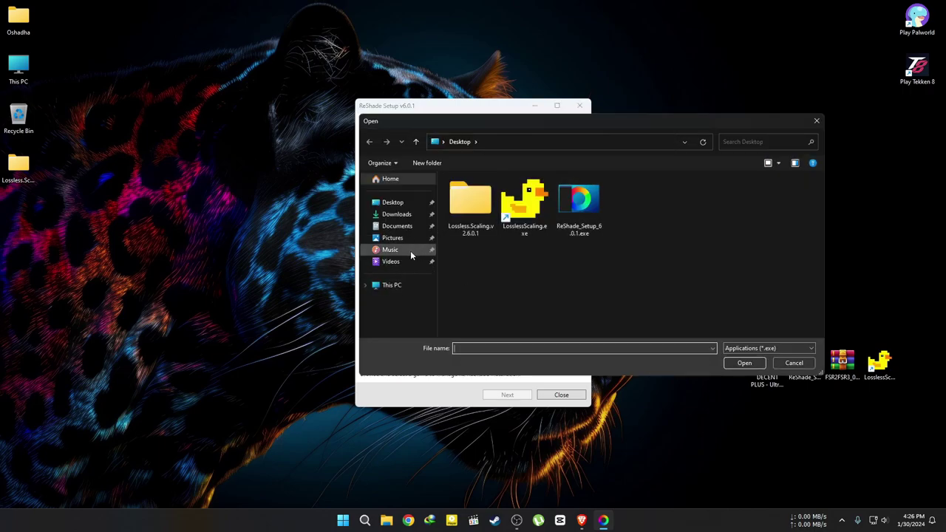
- Select Palworld.exe in C:\Program Files (x86)\DODI-Repacks\Palworld as the ReShade target and allow the setup to make changes
{"action": "left_click", "coordinate": [397, 286]}
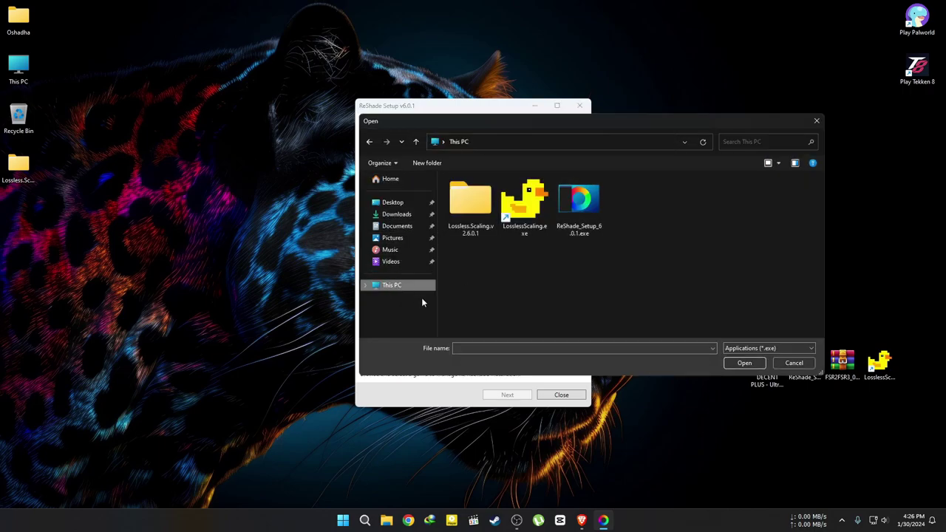
{"action": "double_click", "coordinate": [496, 201]}
{"action": "double_click", "coordinate": [478, 212]}
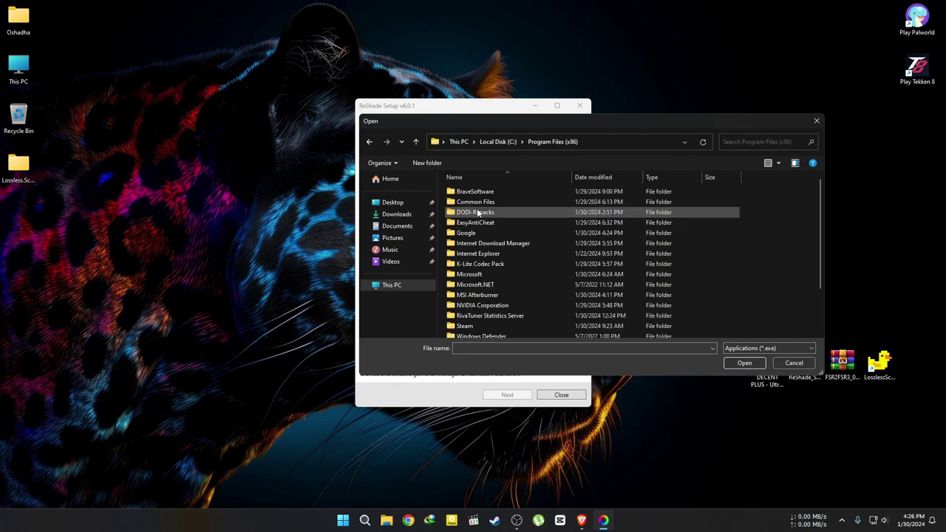
{"action": "double_click", "coordinate": [478, 212]}
{"action": "double_click", "coordinate": [472, 193]}
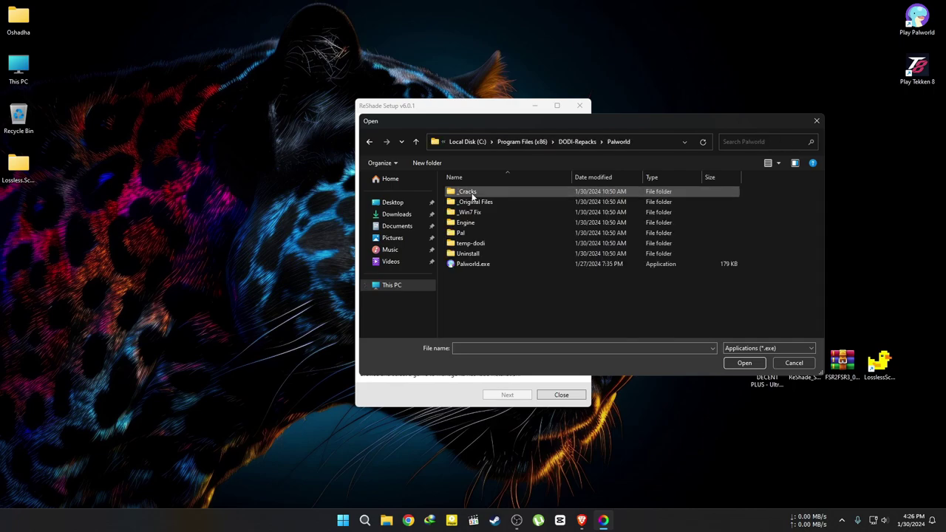
{"action": "left_click", "coordinate": [475, 265]}
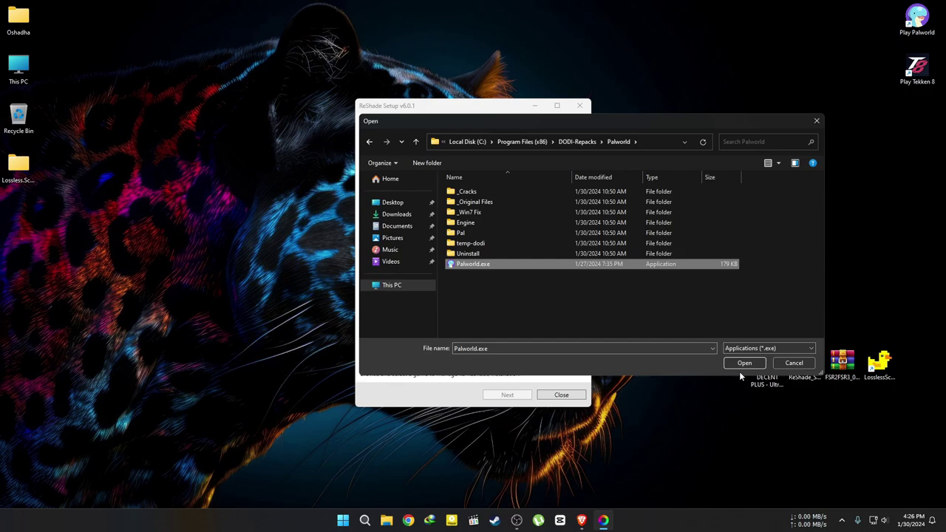
{"action": "left_click", "coordinate": [736, 364]}
{"action": "left_click", "coordinate": [509, 396]}
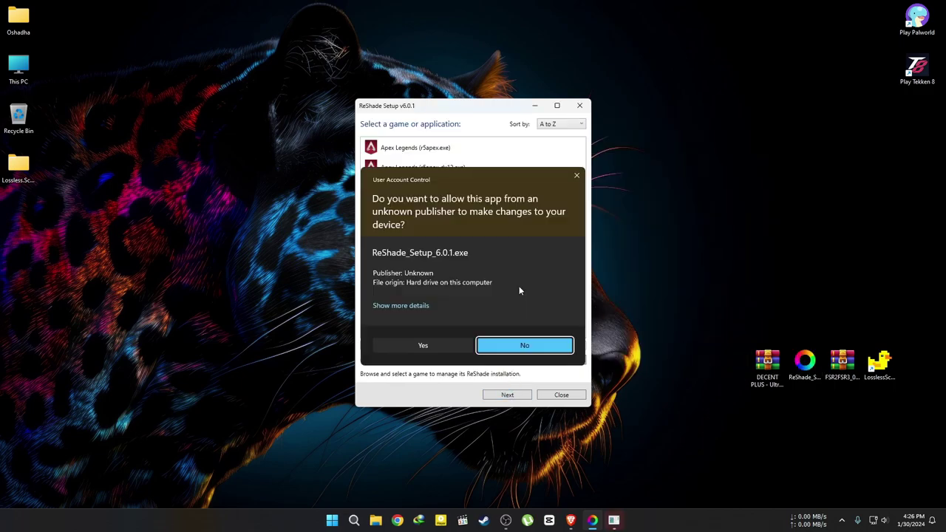
{"action": "left_click", "coordinate": [419, 346]}
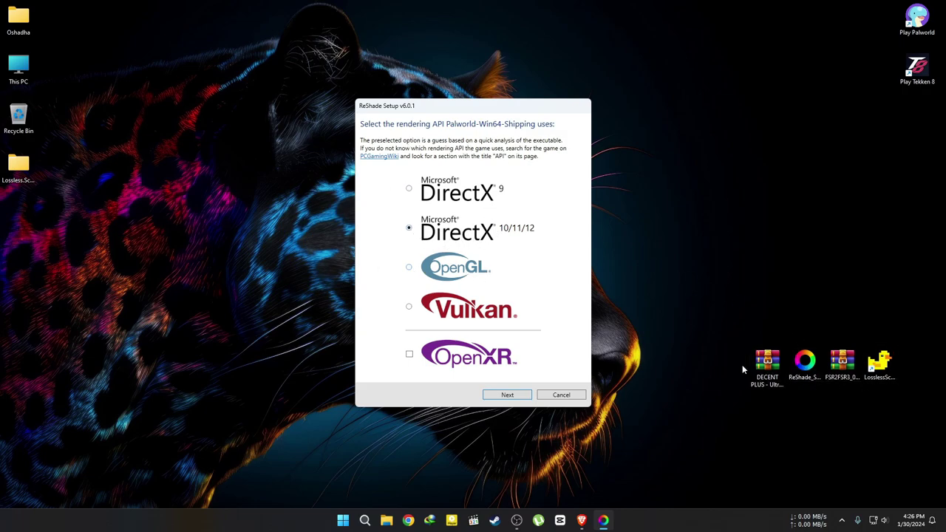
- Open Readme.txt from the DECENT PLUS archive beside the ReShade setup and check its rendering API instruction
{"action": "double_click", "coordinate": [767, 361]}
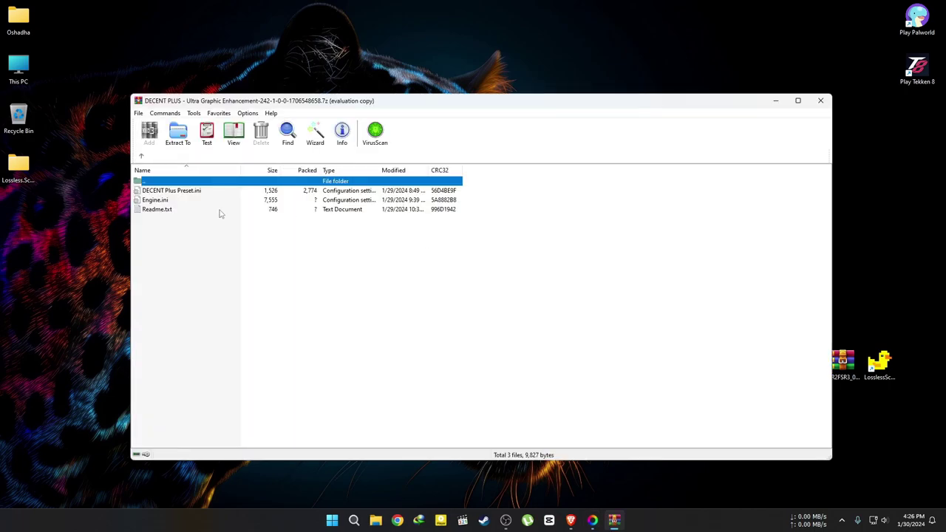
{"action": "left_click", "coordinate": [163, 210]}
{"action": "double_click", "coordinate": [163, 209]}
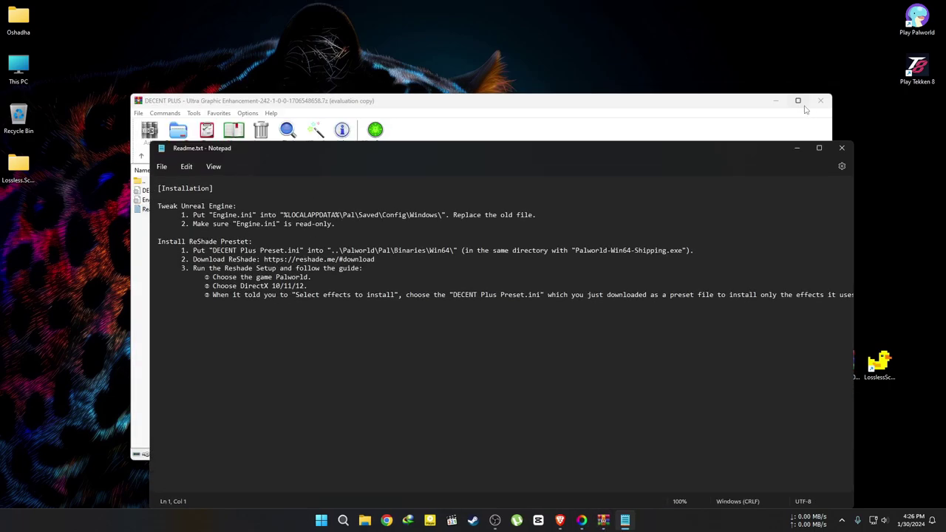
{"action": "left_click", "coordinate": [820, 101]}
{"action": "left_click_drag", "start_coordinate": [352, 148], "coordinate": [698, 41]}
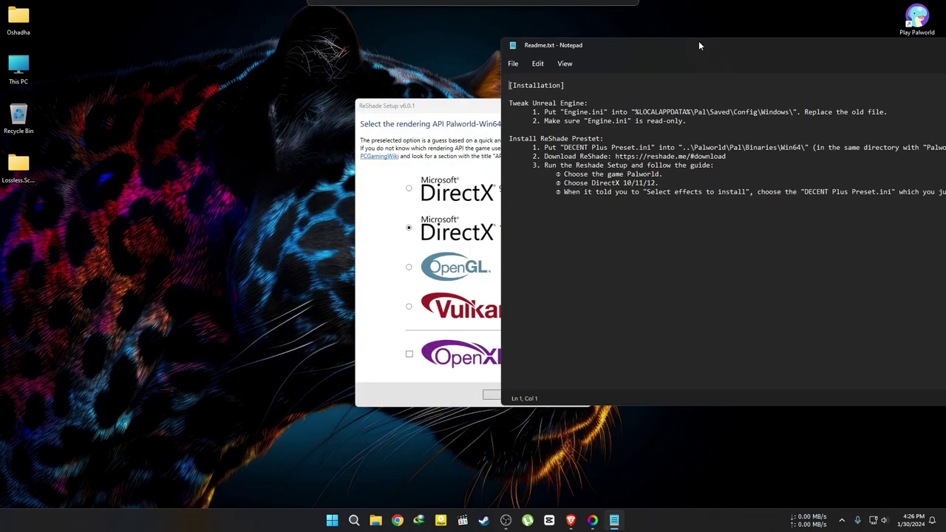
{"action": "left_click_drag", "start_coordinate": [447, 102], "coordinate": [243, 102]}
{"action": "left_click", "coordinate": [642, 192]}
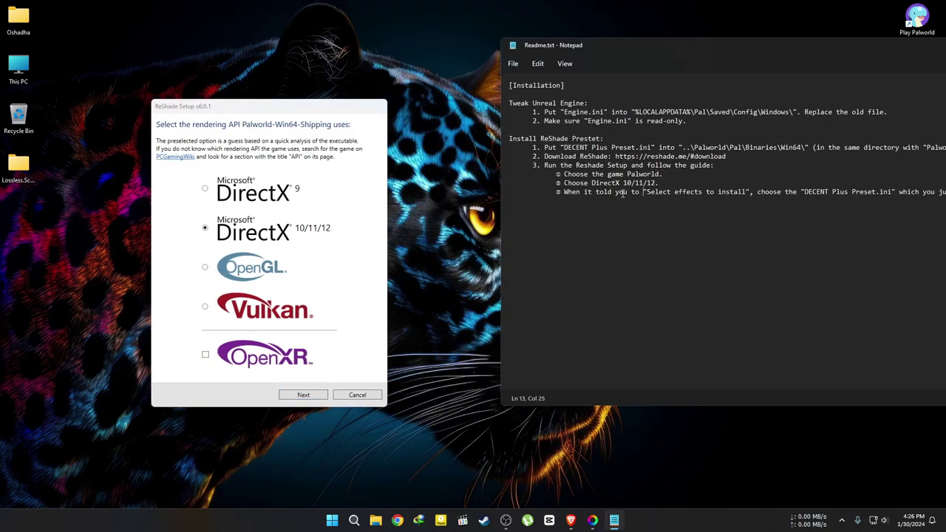
{"action": "left_click_drag", "start_coordinate": [653, 183], "coordinate": [564, 183]}
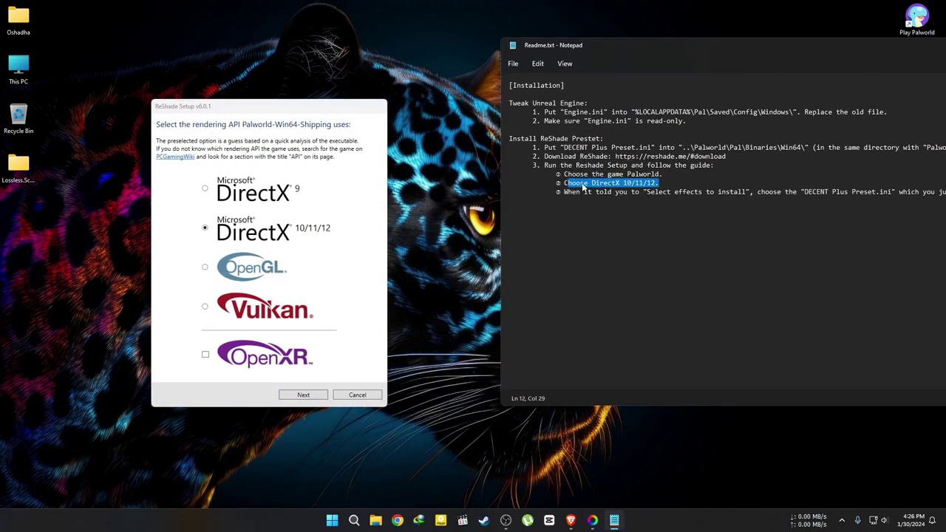
- Check the rendering API instruction in the installation section of the DECENT PLUS mod page in the browser
{"action": "left_click", "coordinate": [571, 520]}
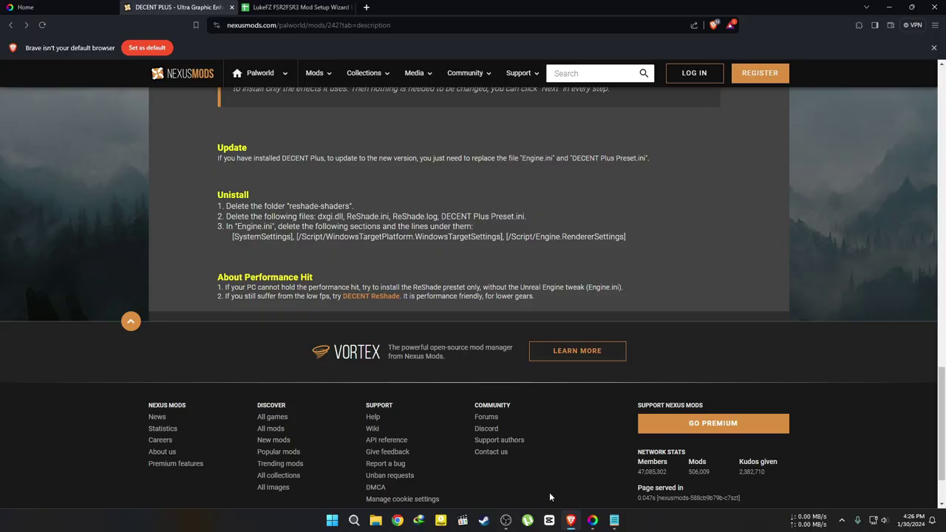
{"action": "scroll", "coordinate": [365, 244], "scroll_direction": "up", "scroll_amount": 5}
{"action": "scroll", "coordinate": [365, 244], "scroll_direction": "down", "scroll_amount": 3}
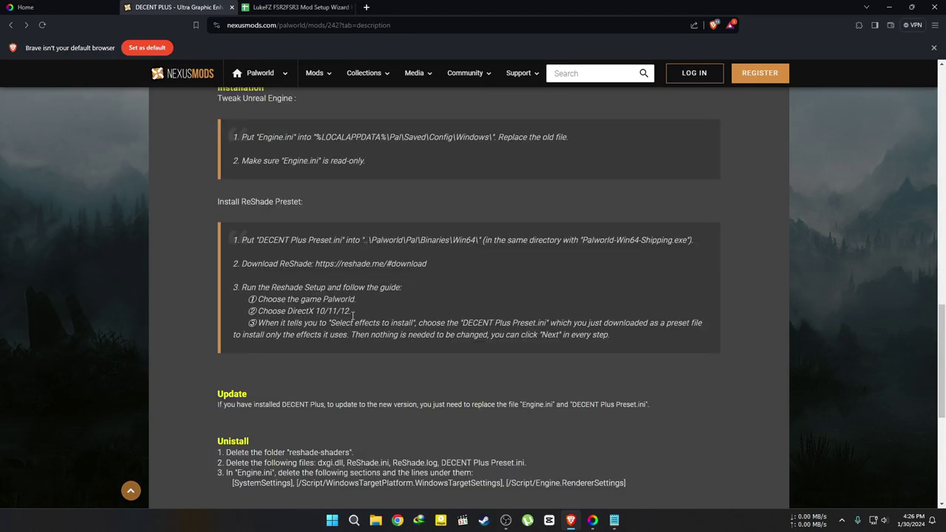
{"action": "left_click_drag", "start_coordinate": [353, 315], "coordinate": [248, 312]}
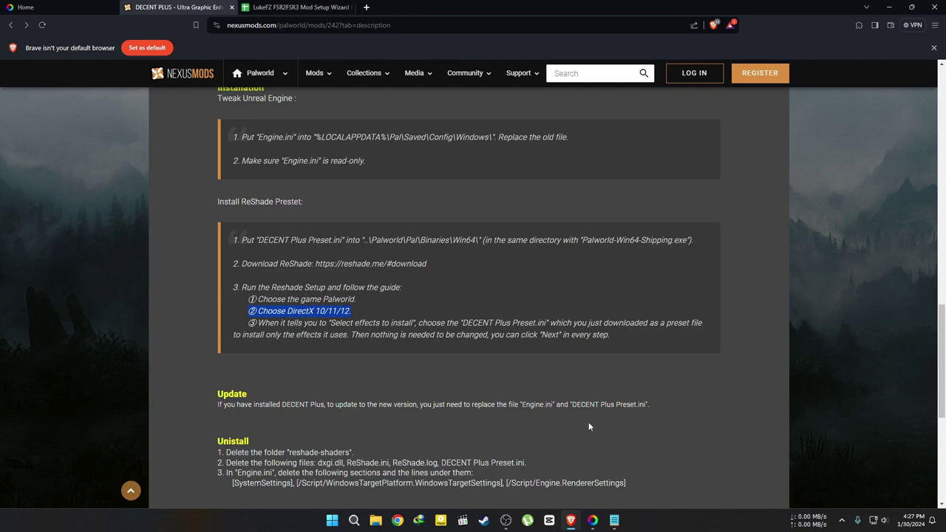
- Return to the ReShade setup, accept DirectX 10/11/12 as the rendering API and uncheck all effects
{"action": "left_click", "coordinate": [593, 520]}
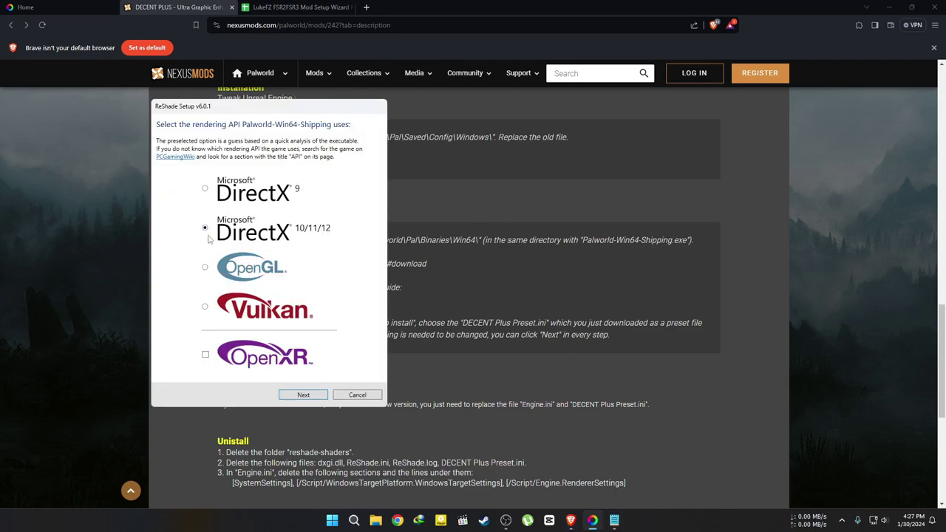
{"action": "left_click", "coordinate": [304, 395]}
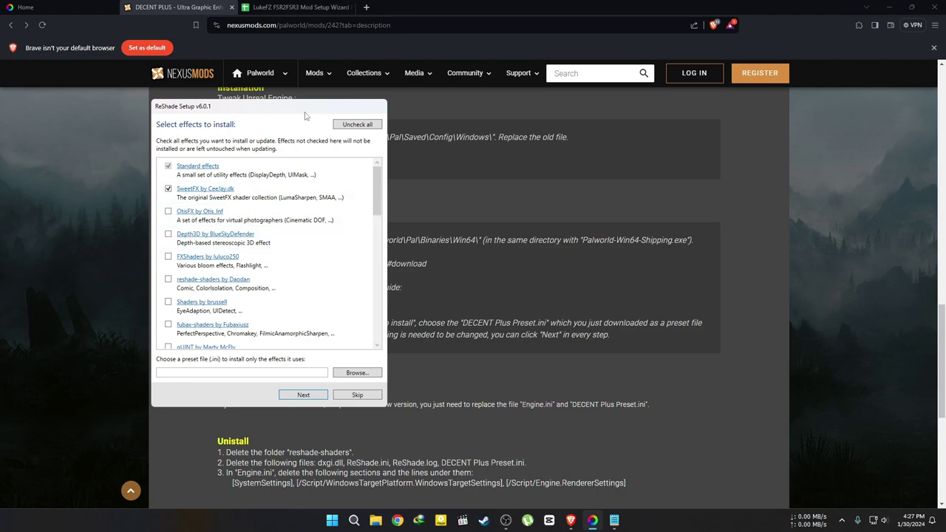
{"action": "left_click", "coordinate": [358, 126]}
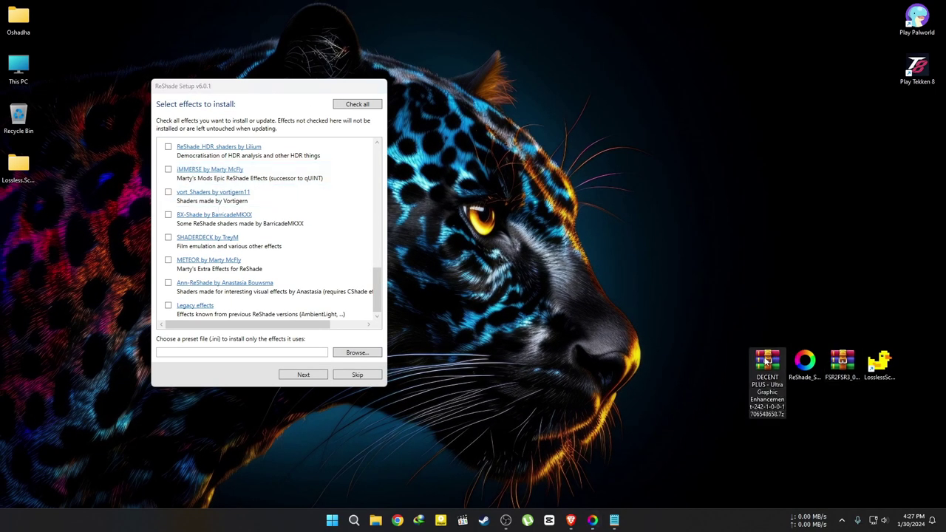
- Open the DECENT PLUS archive and the file location of the Play Palworld shortcut, placing both windows side by side
{"action": "double_click", "coordinate": [767, 361]}
{"action": "right_click", "coordinate": [916, 22]}
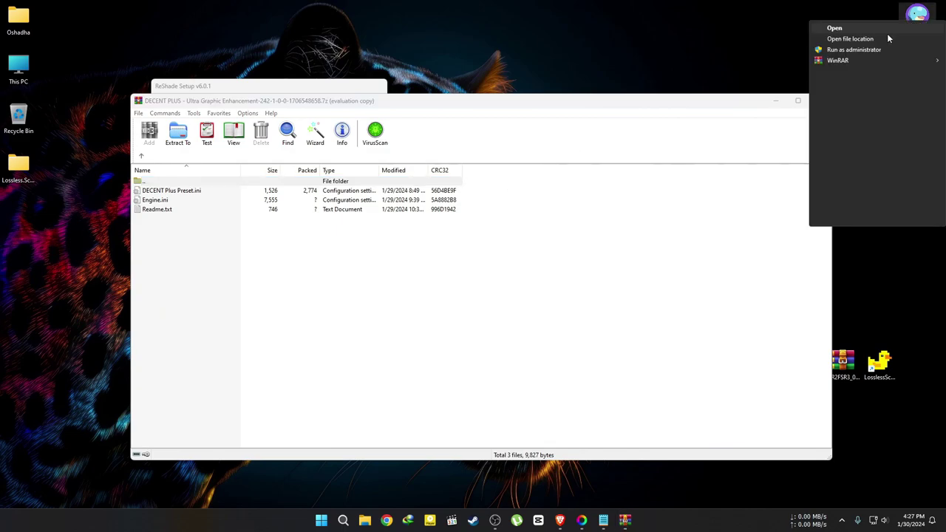
{"action": "left_click", "coordinate": [850, 39]}
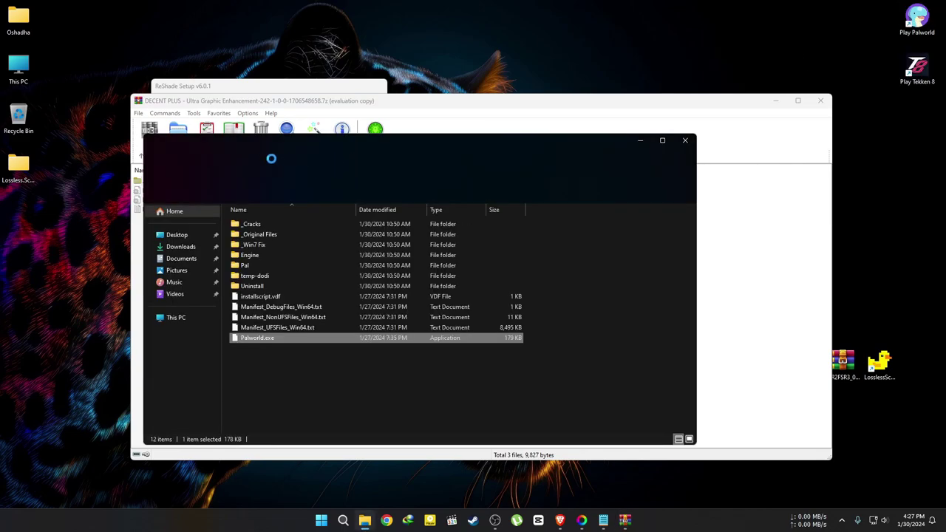
{"action": "left_click_drag", "start_coordinate": [321, 145], "coordinate": [709, 77]}
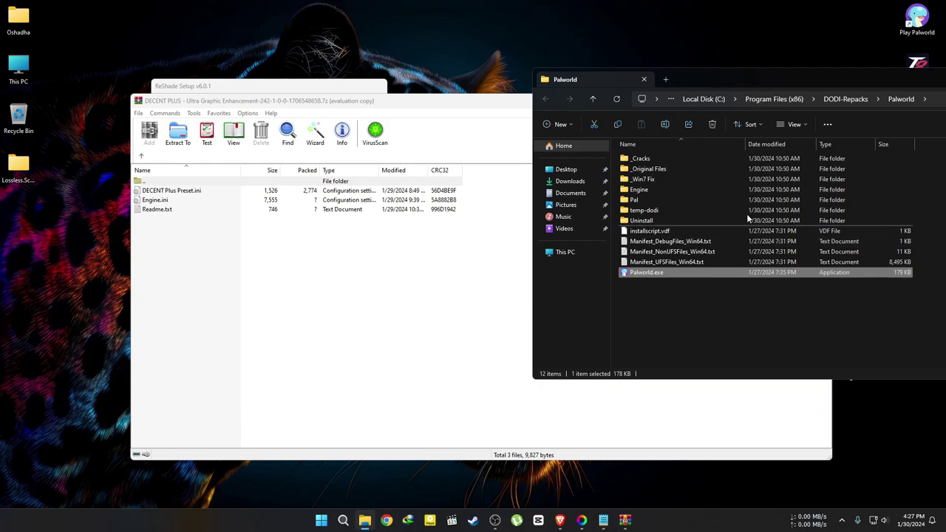
- Copy DECENT Plus Preset.ini from the archive into the game's Pal\Binaries\Win64 folder
{"action": "double_click", "coordinate": [634, 200]}
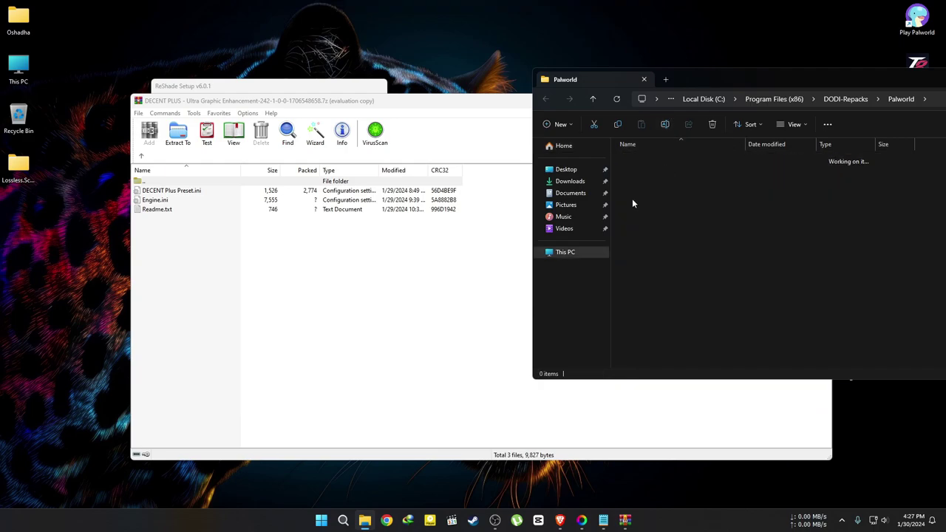
{"action": "double_click", "coordinate": [639, 159]}
{"action": "double_click", "coordinate": [639, 159]}
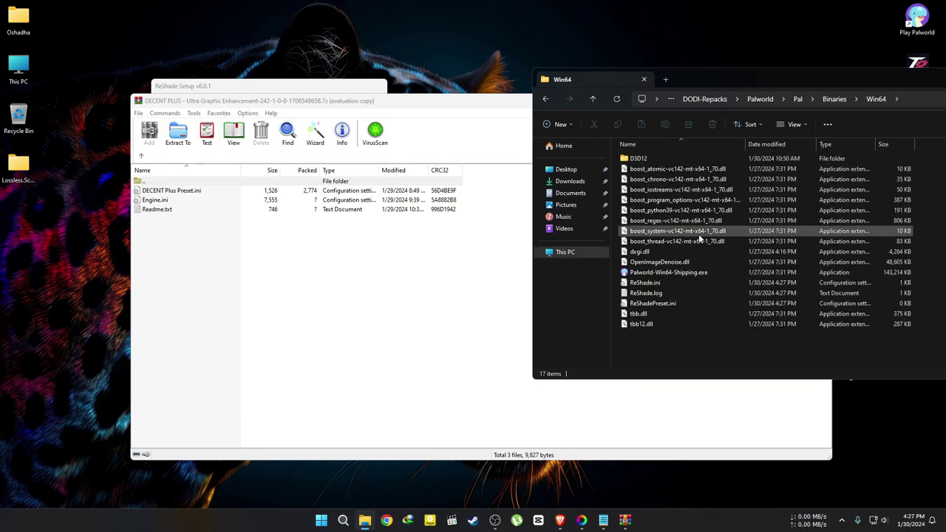
{"action": "left_click", "coordinate": [157, 192]}
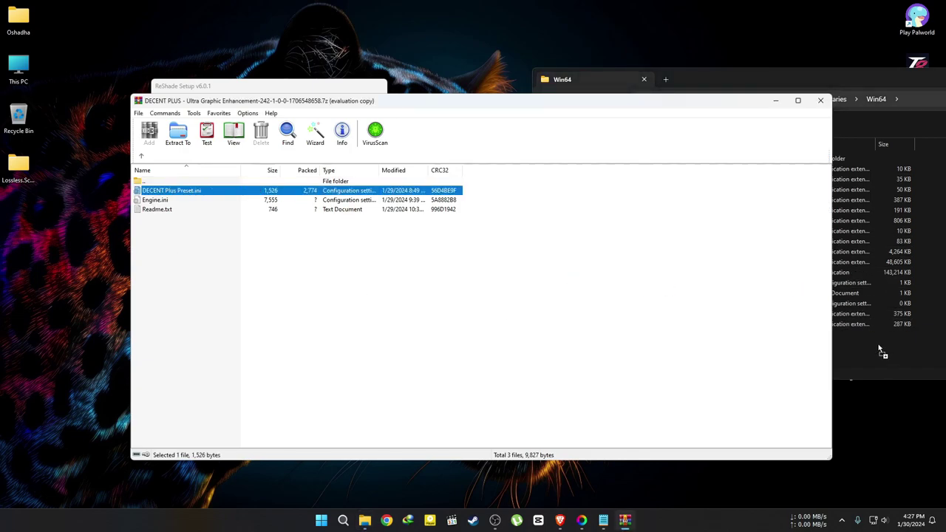
{"action": "left_click_drag", "start_coordinate": [878, 347], "coordinate": [607, 232]}
{"action": "left_click", "coordinate": [207, 193]}
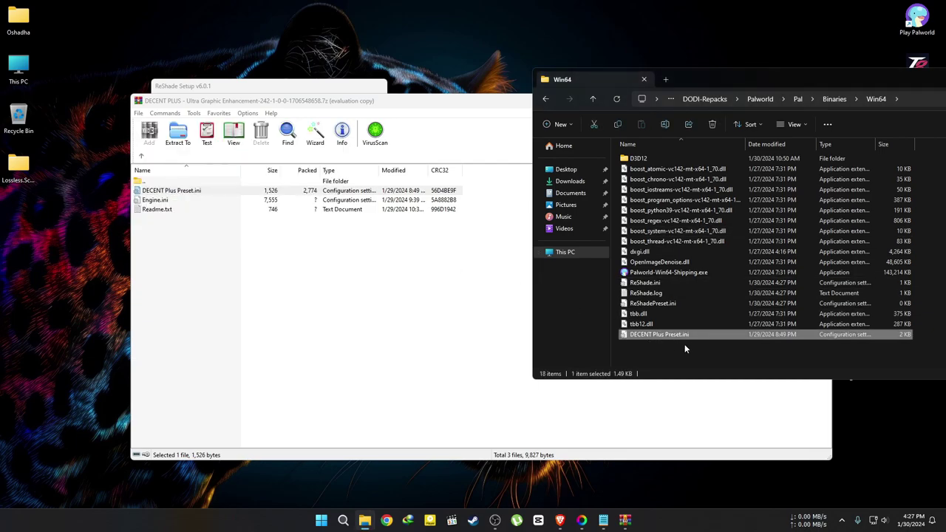
- Close the game's Win64 folder window and bring the ReShade setup to the front
{"action": "left_click", "coordinate": [685, 343]}
{"action": "left_click_drag", "start_coordinate": [782, 82], "coordinate": [512, 83]}
{"action": "left_click", "coordinate": [803, 74]}
{"action": "left_click", "coordinate": [329, 87]}
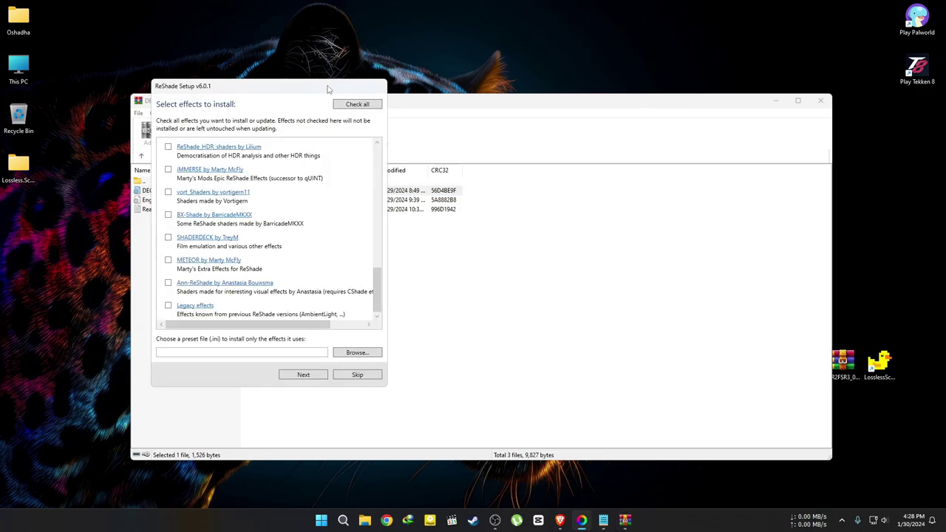
- Return to the DECENT PLUS Readme.txt and copy the Engine.ini destination path %LOCALAPPDATA%\Pal\Saved\Config\Windows\
{"action": "left_click", "coordinate": [625, 522]}
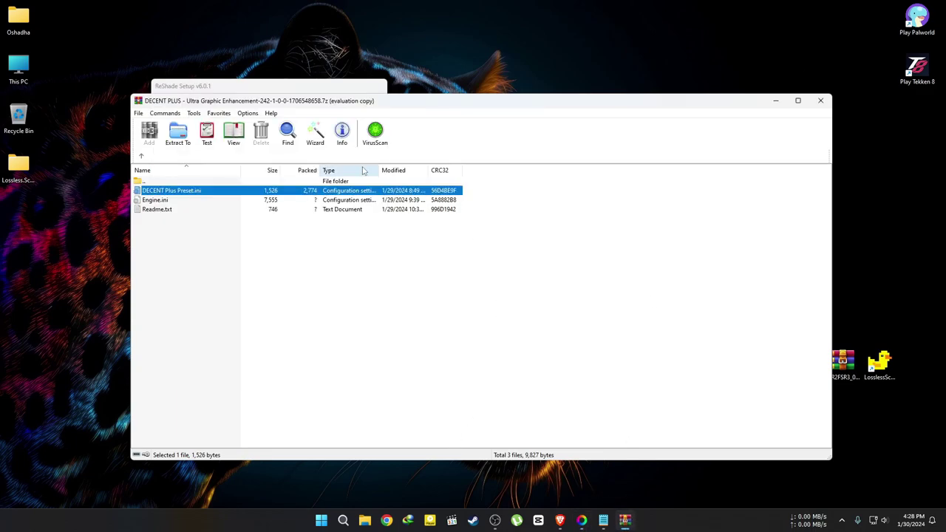
{"action": "left_click", "coordinate": [169, 209]}
{"action": "left_click", "coordinate": [605, 522]}
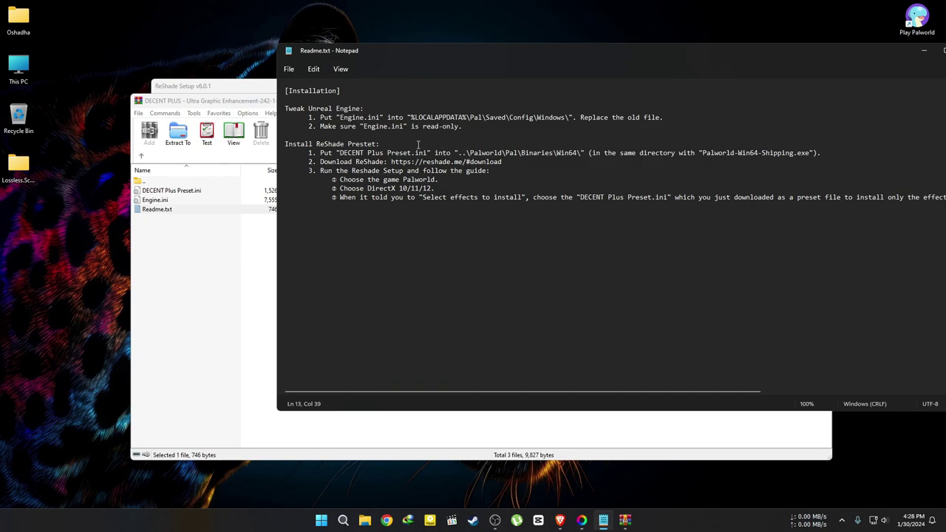
{"action": "left_click_drag", "start_coordinate": [410, 118], "coordinate": [568, 119]}
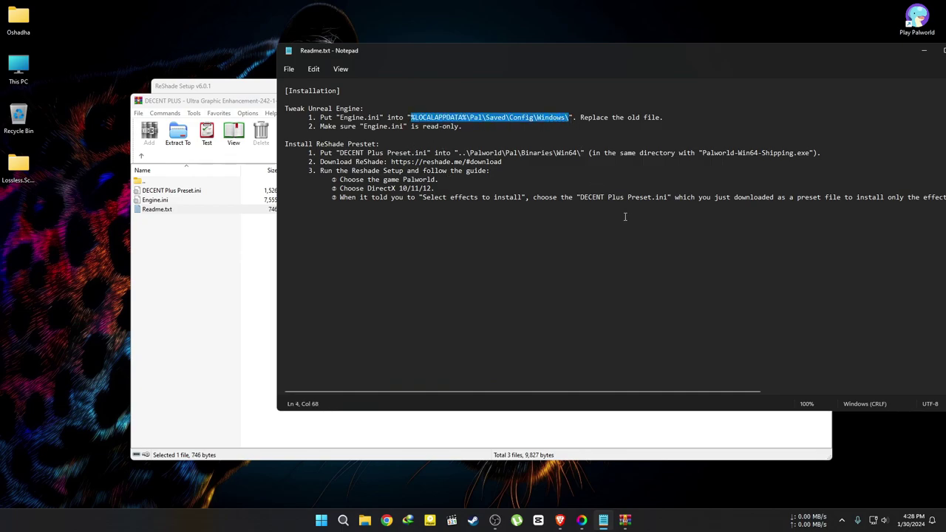
{"action": "right_click", "coordinate": [525, 121]}
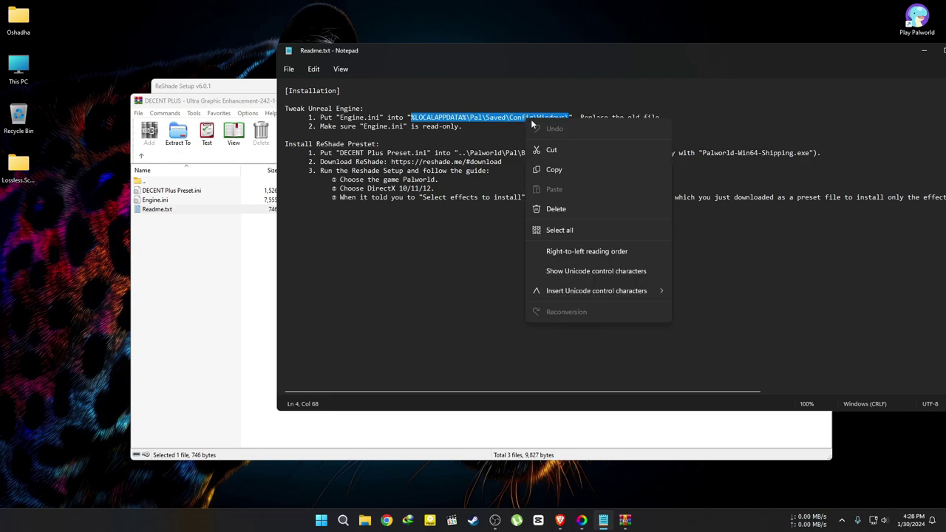
{"action": "left_click", "coordinate": [552, 169]}
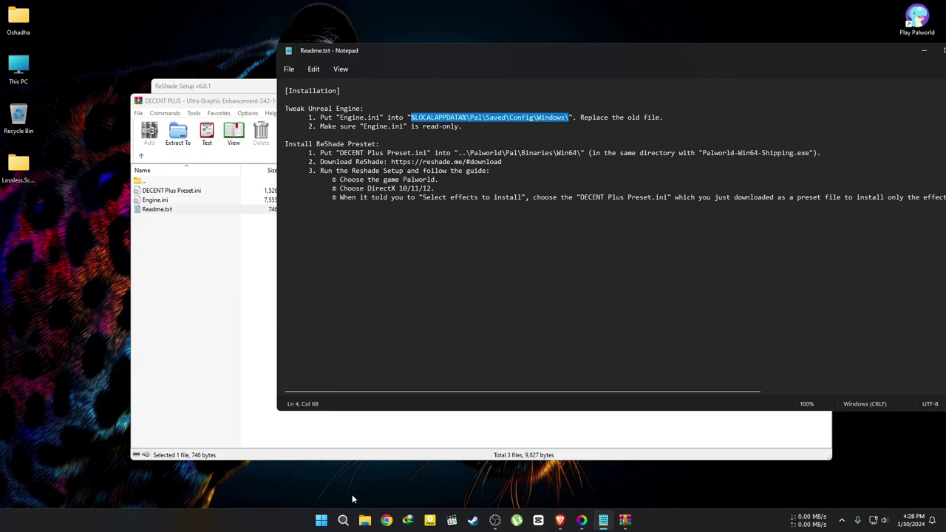
- Open the folder %LOCALAPPDATA%\Pal\Saved\Config\Windows\ through the Run dialog using the copied path
{"action": "key", "text": "super+r"}
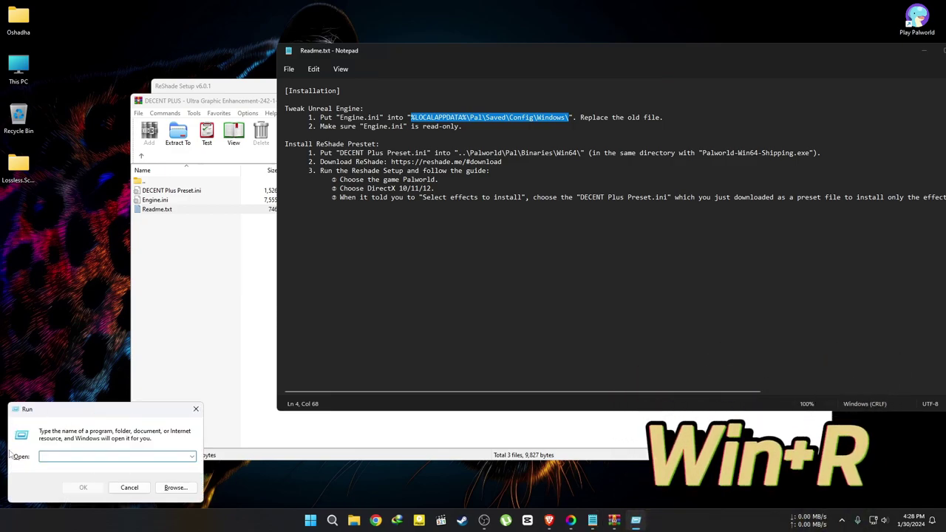
{"action": "key", "text": "ctrl+v"}
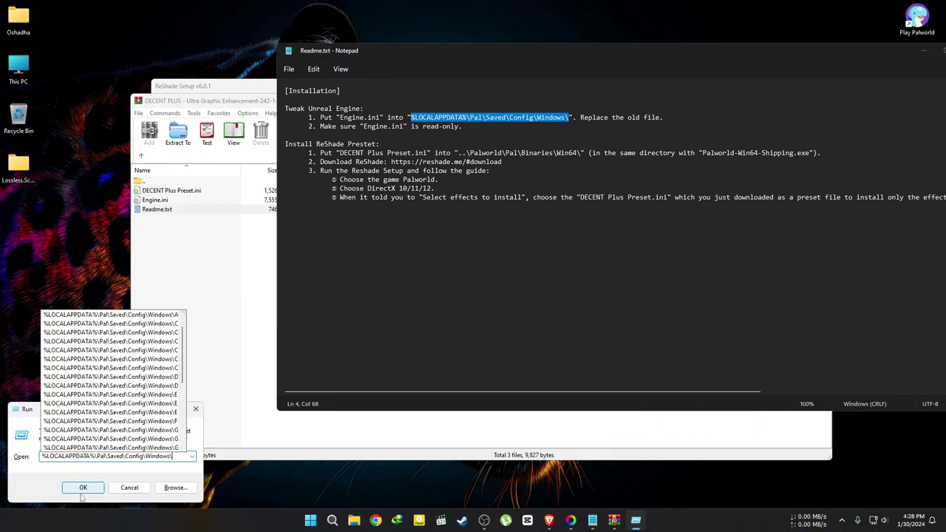
{"action": "left_click", "coordinate": [83, 487]}
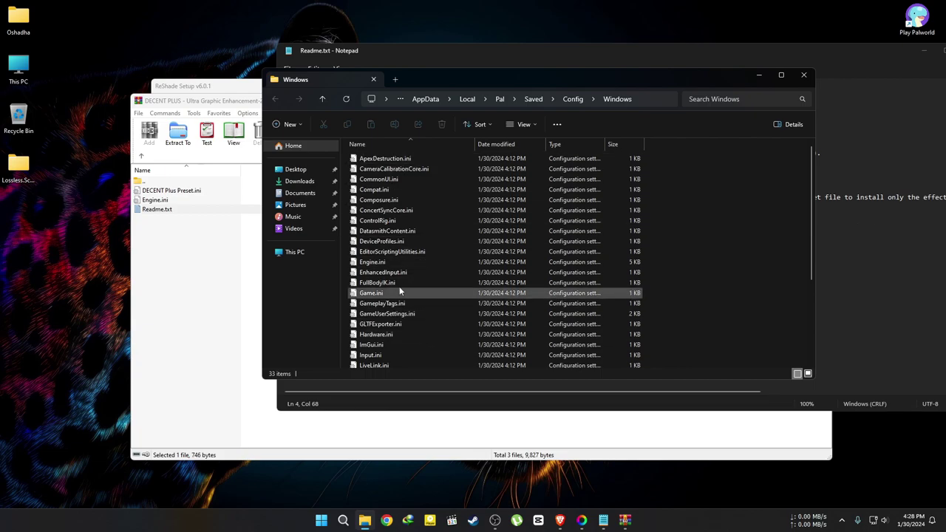
- Replace Engine.ini in the Palworld config folder with the Engine.ini from the DECENT PLUS archive
{"action": "left_click", "coordinate": [374, 263]}
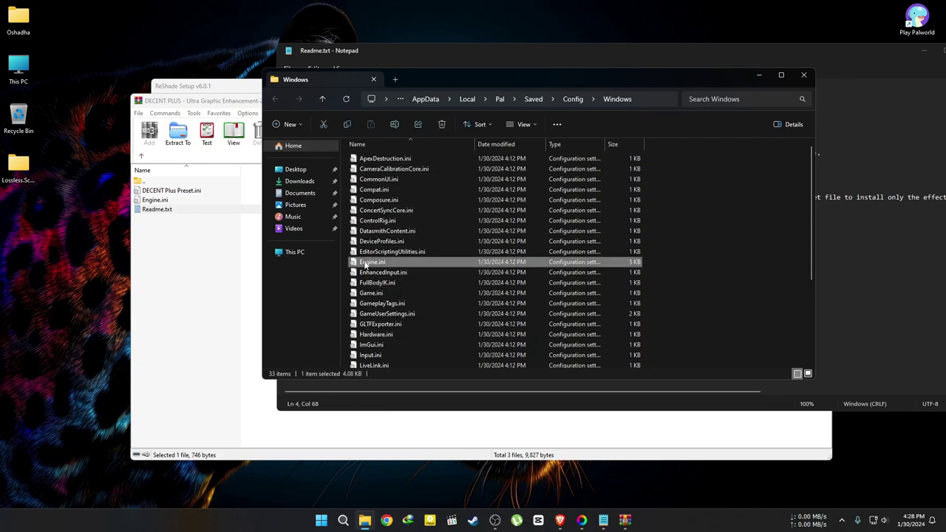
{"action": "left_click", "coordinate": [155, 200]}
{"action": "left_click_drag", "start_coordinate": [357, 102], "coordinate": [258, 182]}
{"action": "left_click_drag", "start_coordinate": [61, 281], "coordinate": [762, 267]}
{"action": "left_click", "coordinate": [431, 179]}
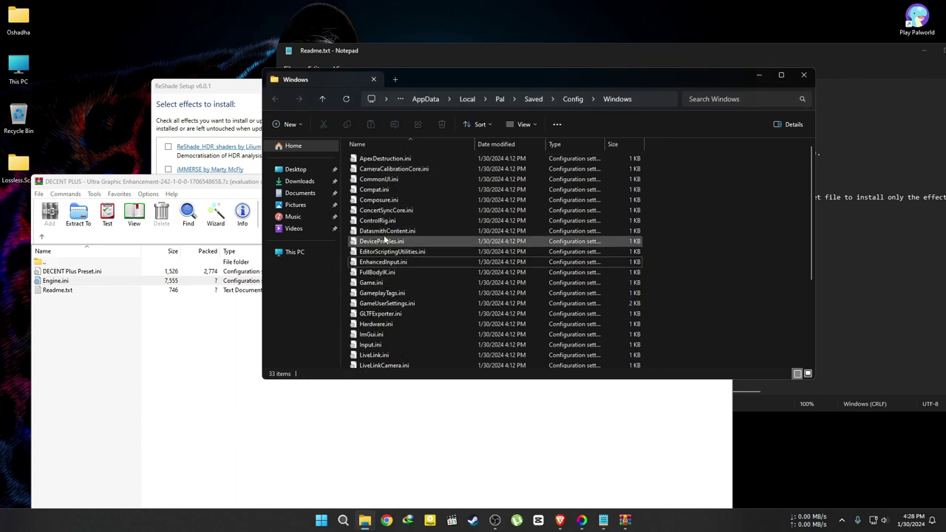
- Check the read-only attribute in the properties of the new Engine.ini
{"action": "scroll", "coordinate": [406, 244], "scroll_direction": "down", "scroll_amount": 2}
{"action": "scroll", "coordinate": [395, 287], "scroll_direction": "up", "scroll_amount": 2}
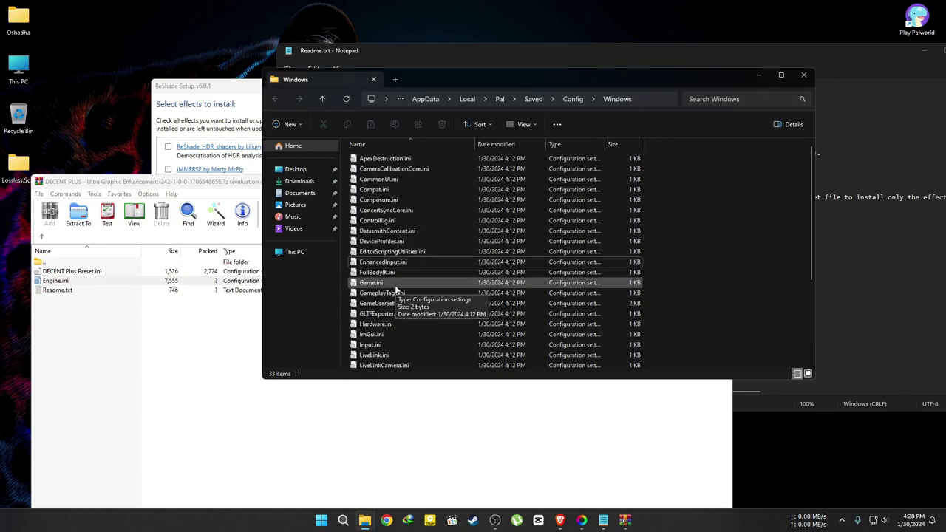
{"action": "scroll", "coordinate": [396, 289], "scroll_direction": "down", "scroll_amount": 4}
{"action": "right_click", "coordinate": [370, 362]}
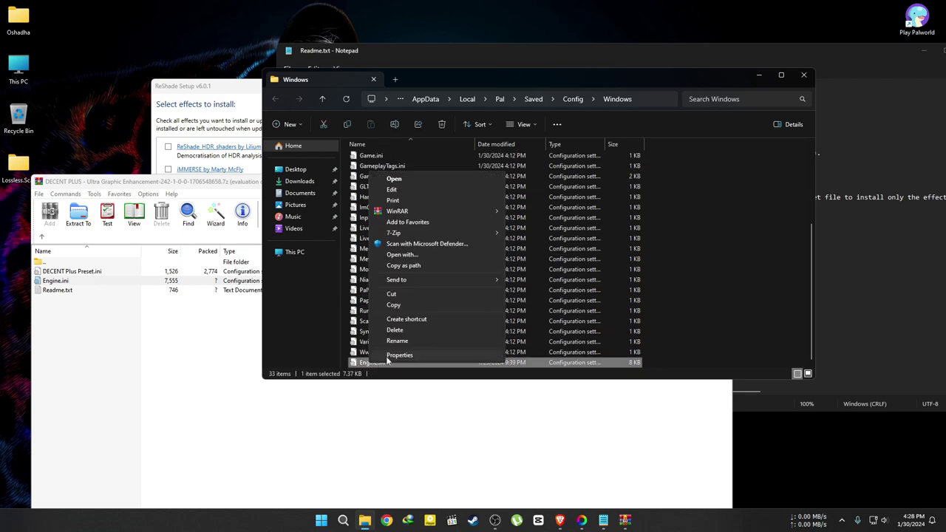
{"action": "left_click", "coordinate": [400, 357]}
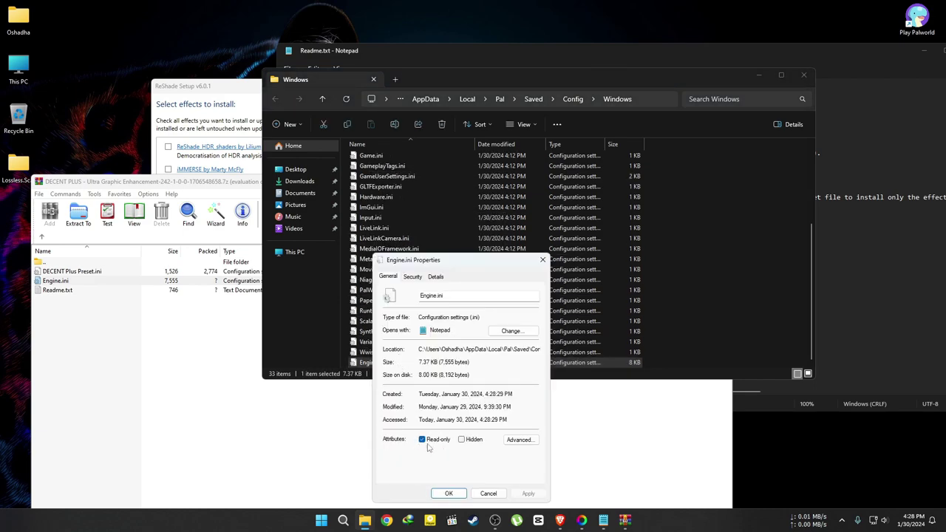
{"action": "left_click", "coordinate": [449, 493]}
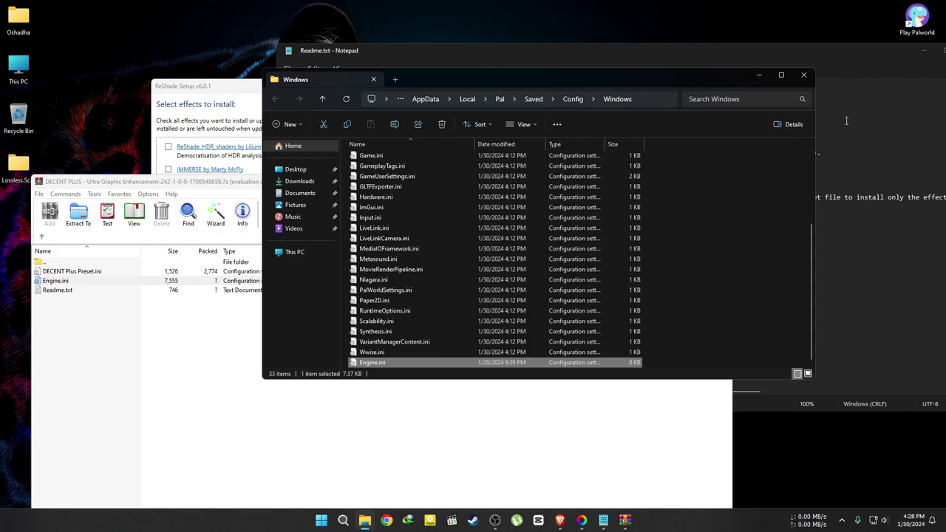
- Close the config folder, the DECENT PLUS archive and the Readme.txt window
{"action": "left_click", "coordinate": [804, 75]}
{"action": "left_click", "coordinate": [721, 181]}
{"action": "left_click_drag", "start_coordinate": [788, 51], "coordinate": [701, 50]}
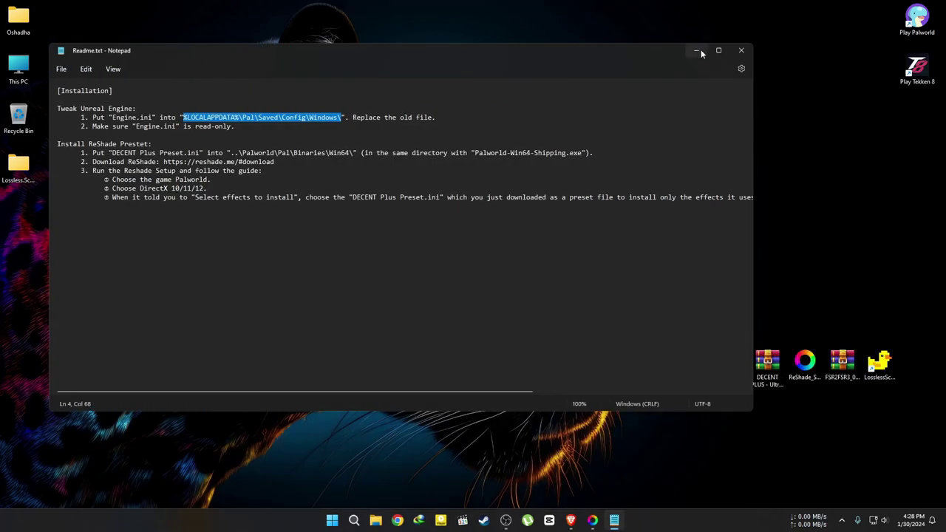
{"action": "left_click", "coordinate": [745, 51]}
- Choose DECENT Plus Preset.ini from Pal\Binaries\Win64 as the preset file in the ReShade setup
{"action": "left_click", "coordinate": [357, 353]}
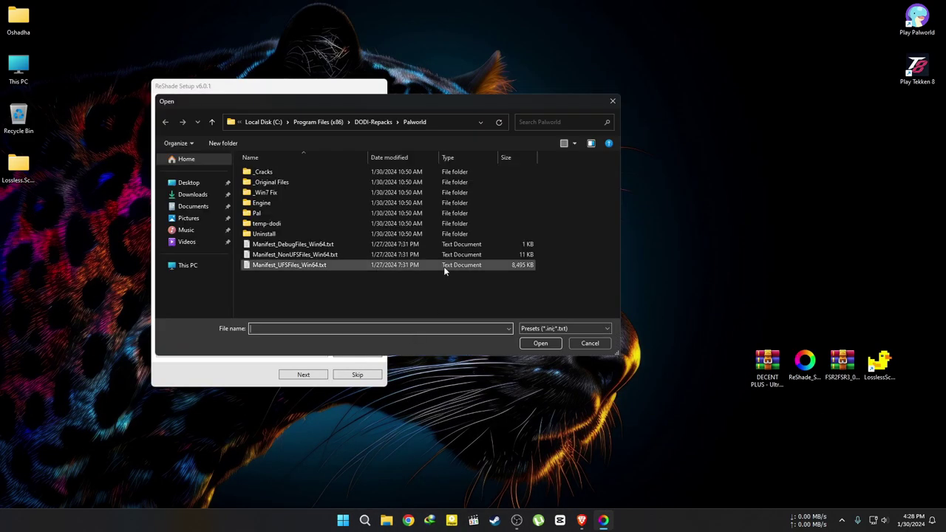
{"action": "double_click", "coordinate": [259, 214]}
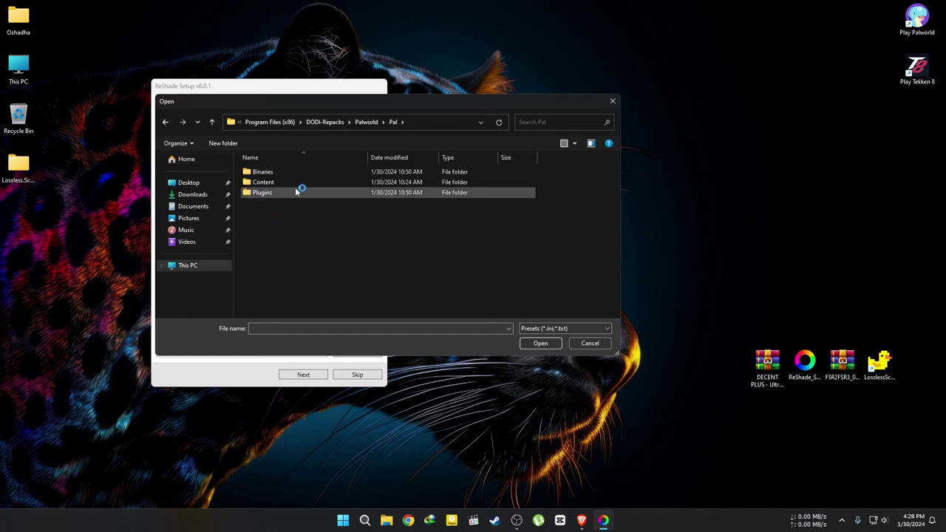
{"action": "double_click", "coordinate": [268, 172]}
{"action": "double_click", "coordinate": [262, 172]}
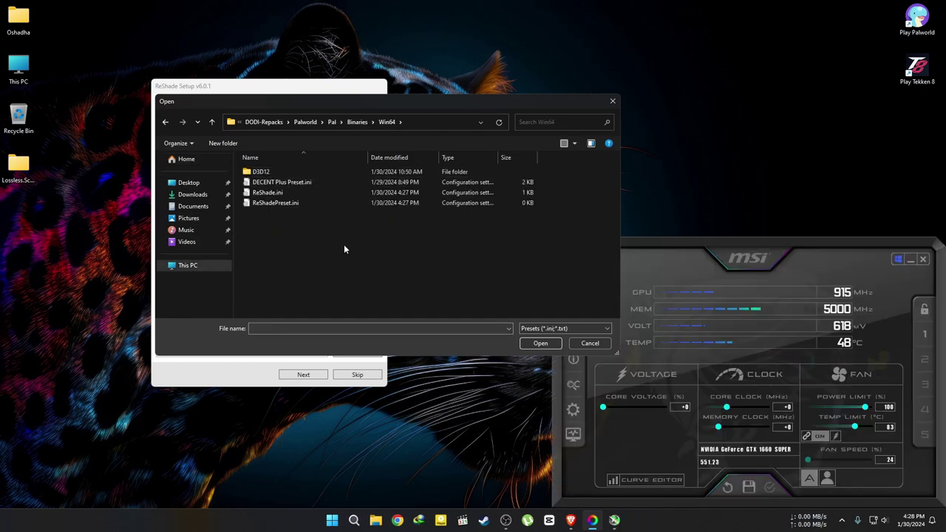
{"action": "left_click", "coordinate": [265, 183]}
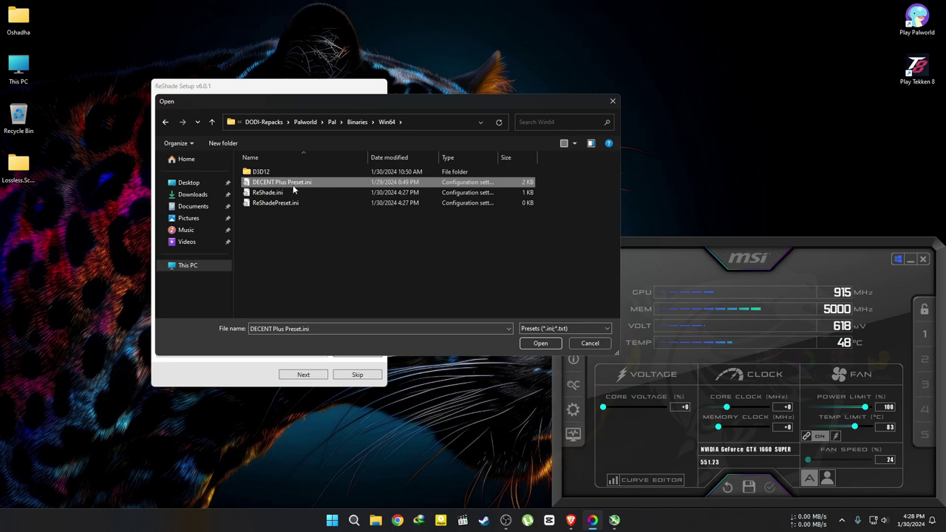
{"action": "left_click", "coordinate": [546, 345]}
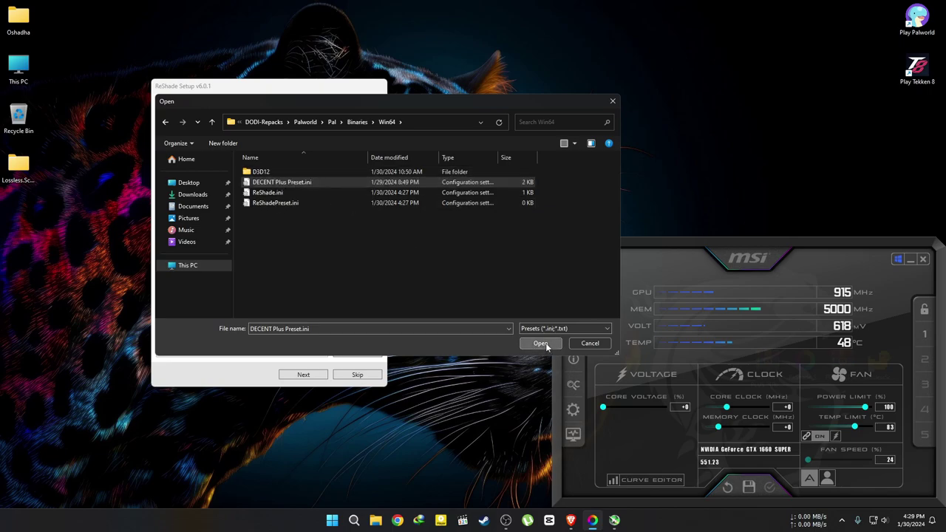
- Review the effects selected by the preset, install them and finish the ReShade setup
{"action": "left_click_drag", "start_coordinate": [377, 257], "coordinate": [384, 271]}
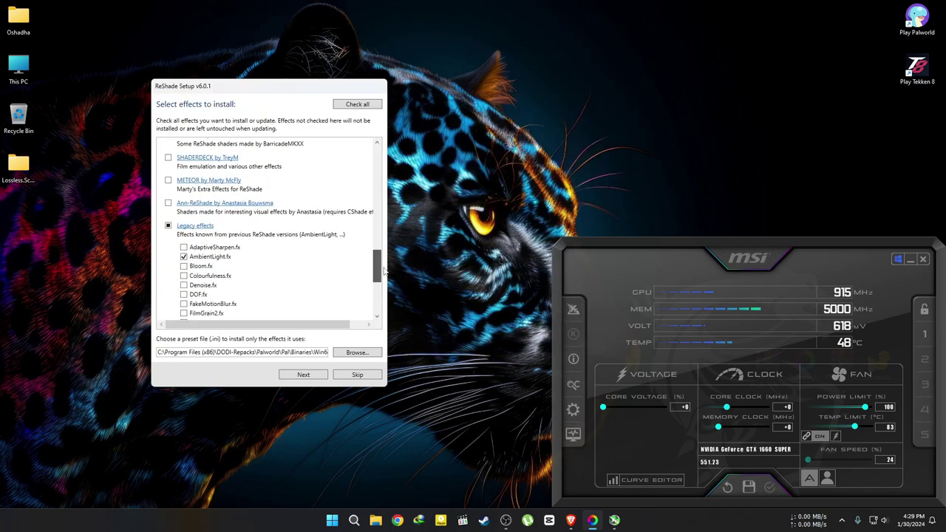
{"action": "scroll", "coordinate": [384, 272], "scroll_direction": "down", "scroll_amount": 3}
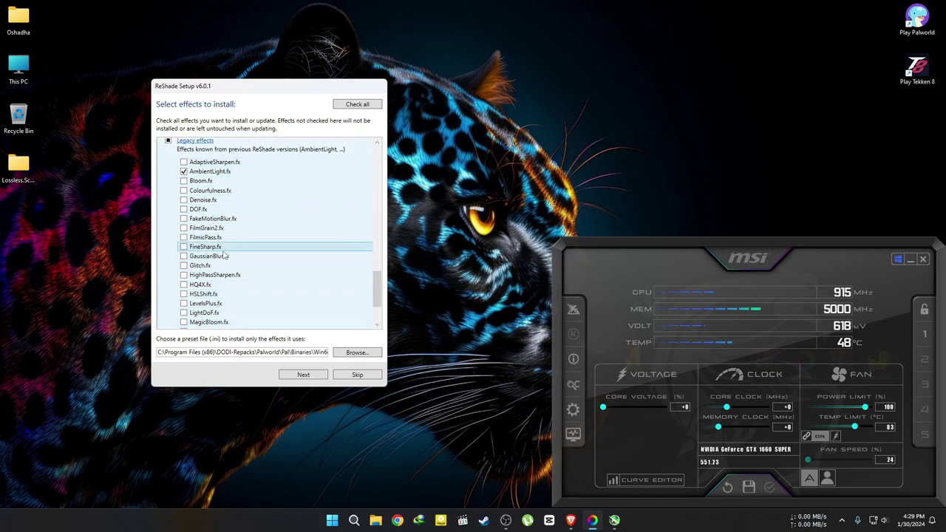
{"action": "scroll", "coordinate": [226, 288], "scroll_direction": "down", "scroll_amount": 3}
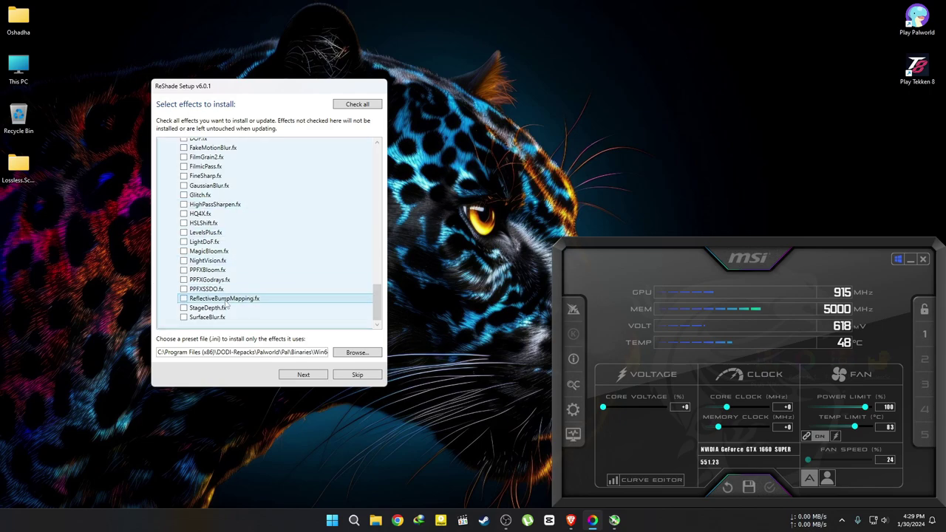
{"action": "left_click_drag", "start_coordinate": [377, 302], "coordinate": [383, 272]}
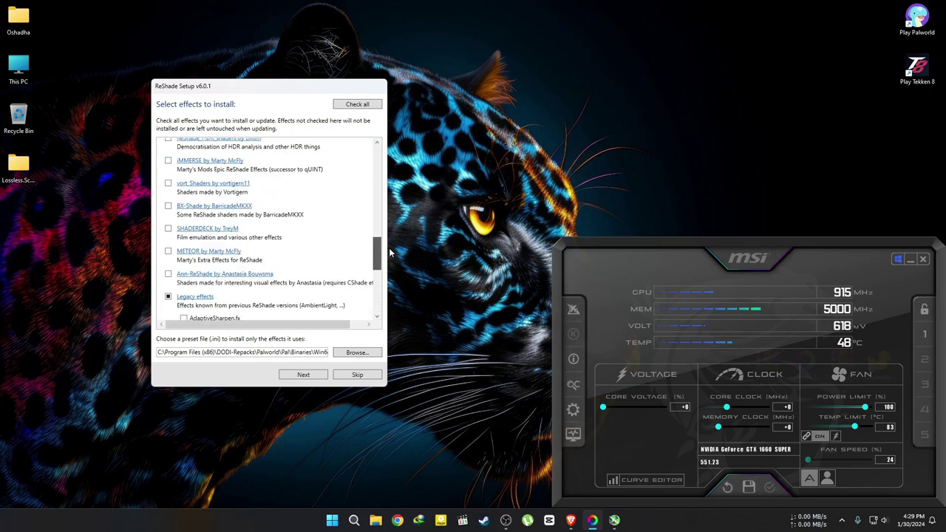
{"action": "left_click_drag", "start_coordinate": [389, 253], "coordinate": [381, 154]}
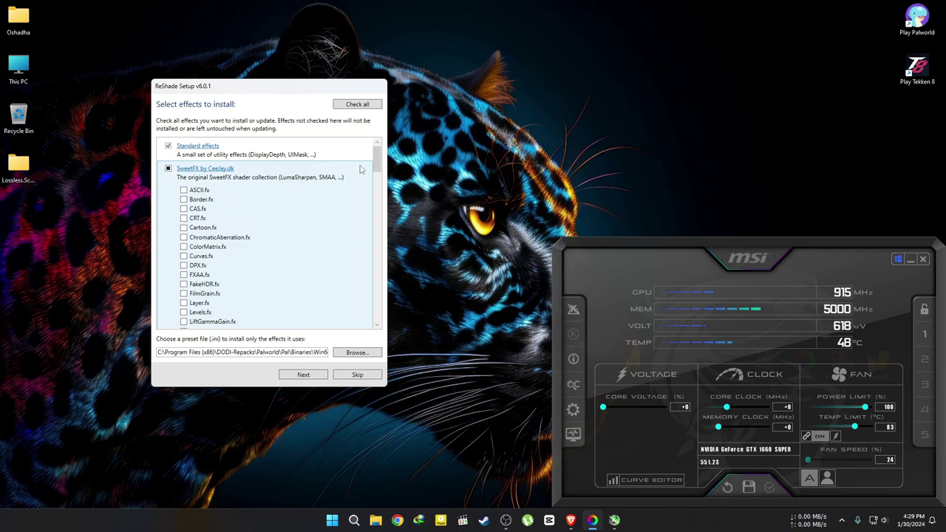
{"action": "scroll", "coordinate": [370, 169], "scroll_direction": "down", "scroll_amount": 5}
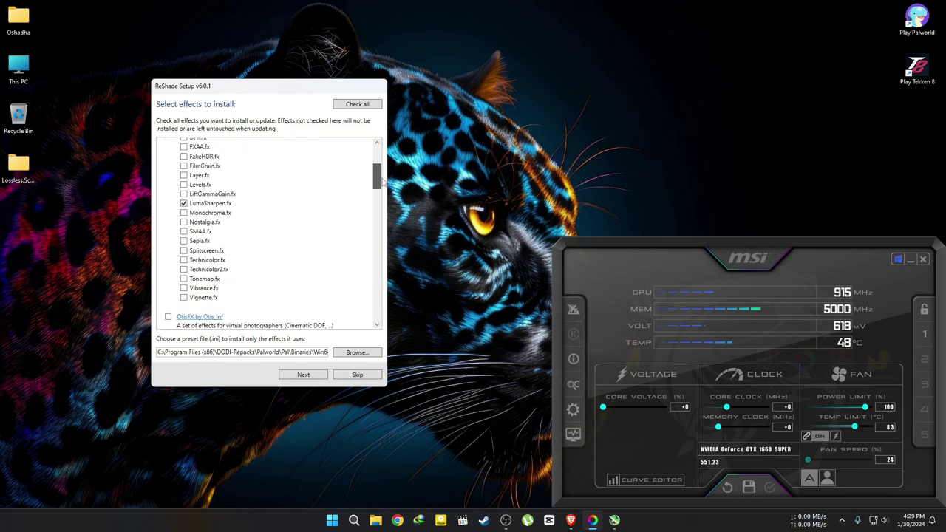
{"action": "left_click", "coordinate": [311, 377]}
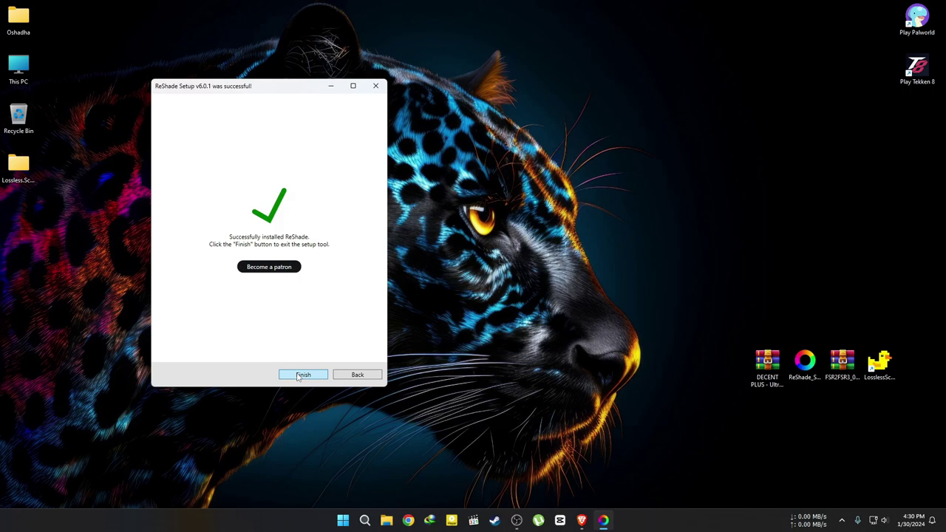
{"action": "left_click", "coordinate": [302, 376]}
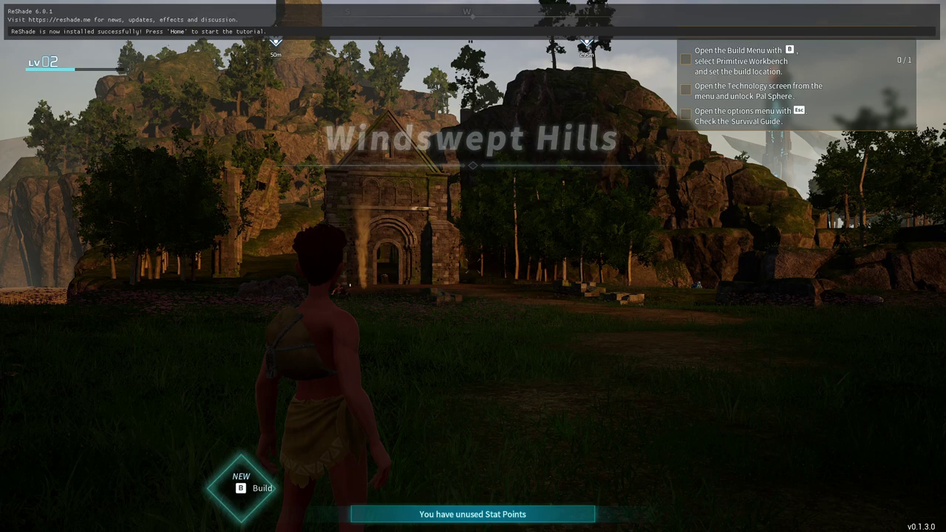
- Skip the ReShade tutorial in Palworld and look through the DECENT Plus Preset's effect settings in the overlay
{"action": "key", "text": "Home"}
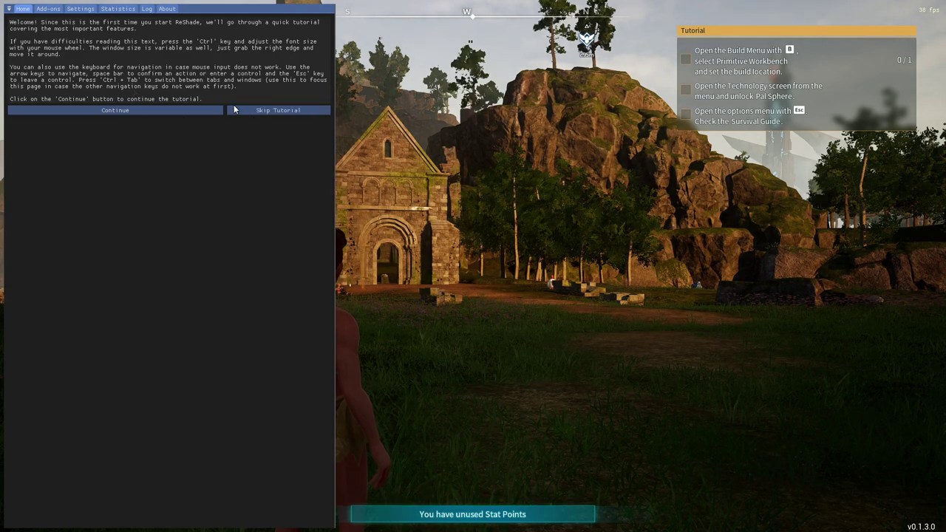
{"action": "left_click", "coordinate": [281, 113]}
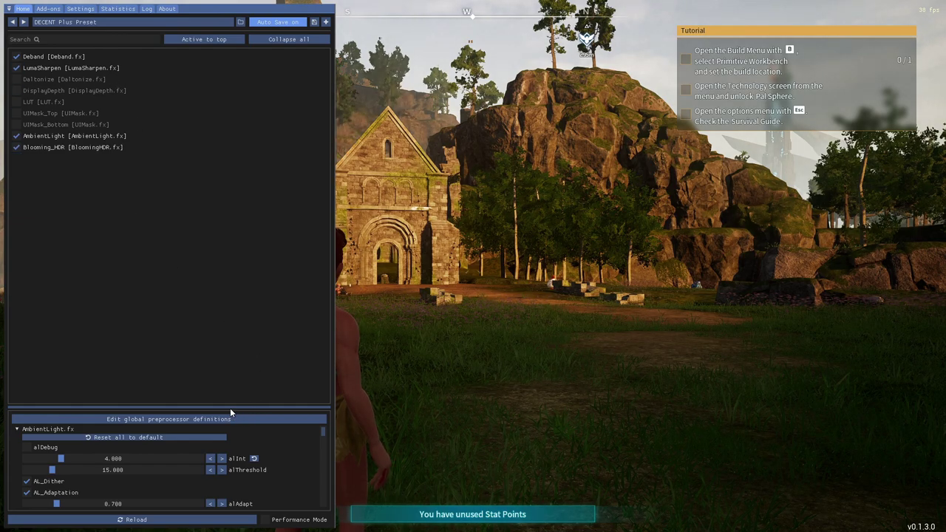
{"action": "left_click_drag", "start_coordinate": [228, 407], "coordinate": [239, 209]}
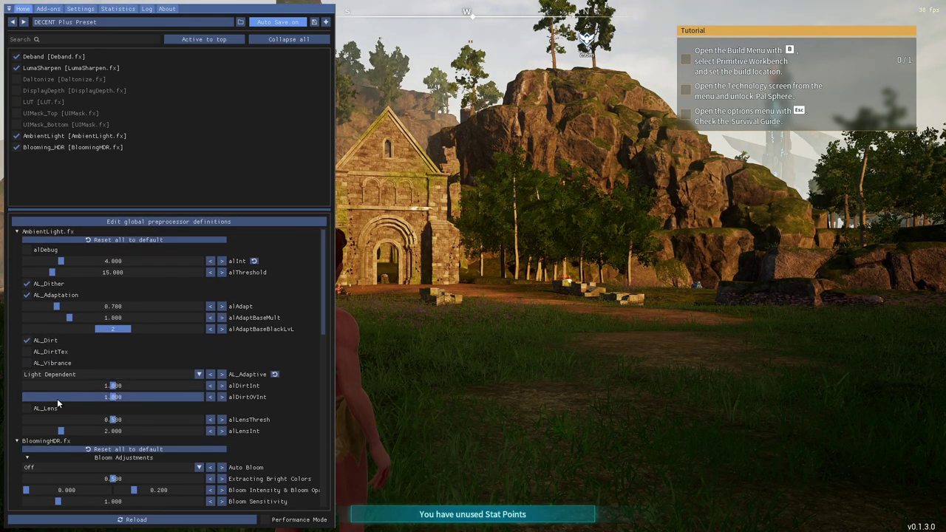
{"action": "scroll", "coordinate": [112, 458], "scroll_direction": "down", "scroll_amount": 3}
{"action": "scroll", "coordinate": [112, 469], "scroll_direction": "up", "scroll_amount": 3}
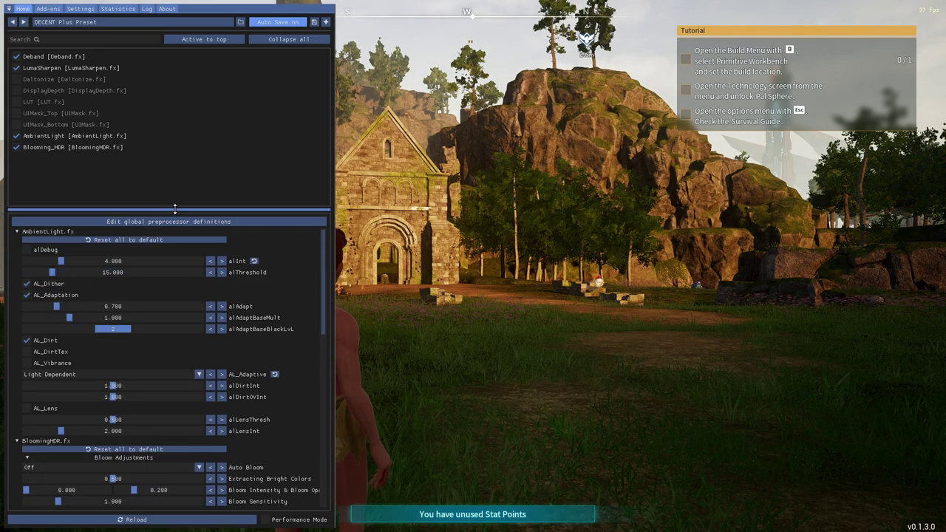
{"action": "left_click_drag", "start_coordinate": [194, 209], "coordinate": [181, 390]}
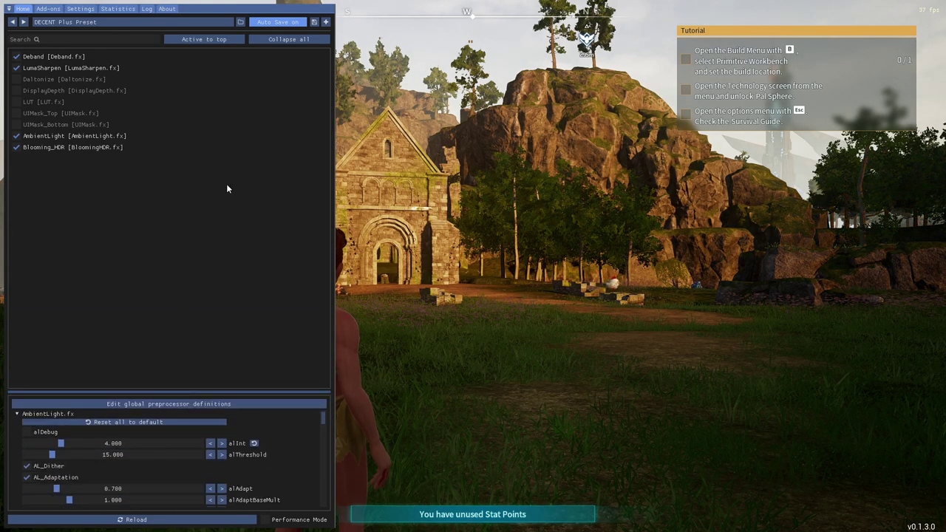
{"action": "key", "text": "Home"}
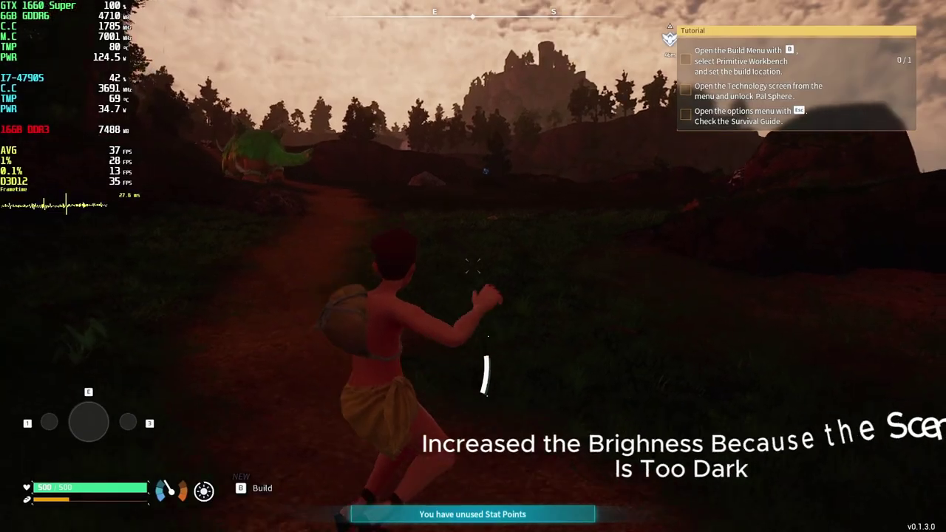
- Open the ReShade overlay in the game and reload the DECENT Plus Preset effects several times
{"action": "key", "text": "Home"}
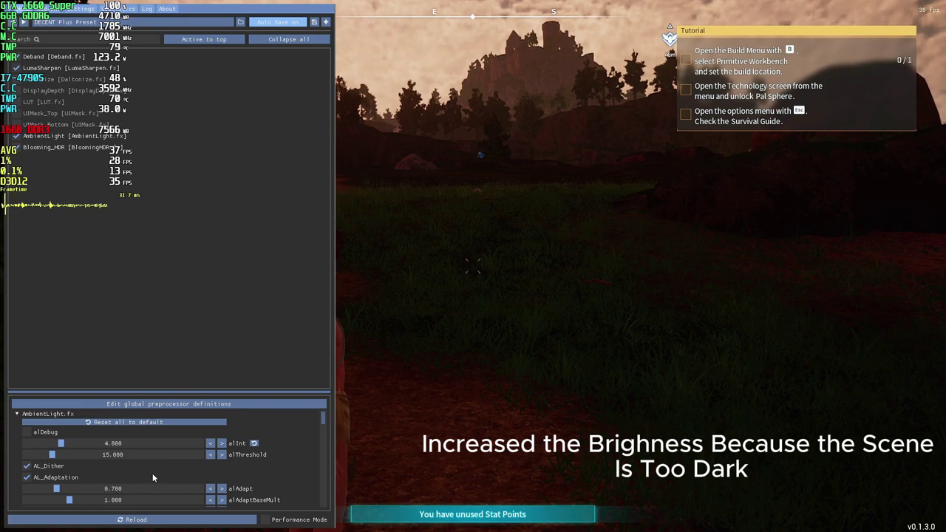
{"action": "left_click", "coordinate": [169, 521]}
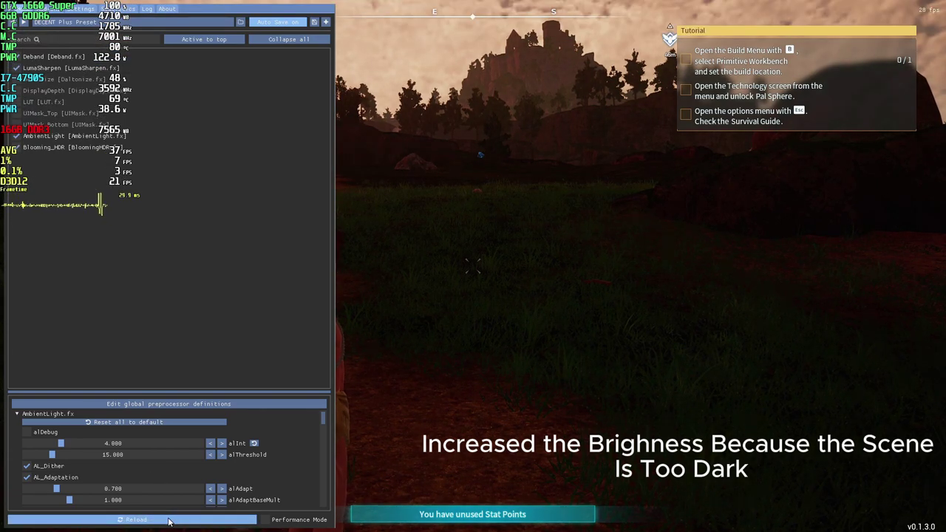
{"action": "left_click", "coordinate": [168, 521]}
{"action": "left_click", "coordinate": [169, 521]}
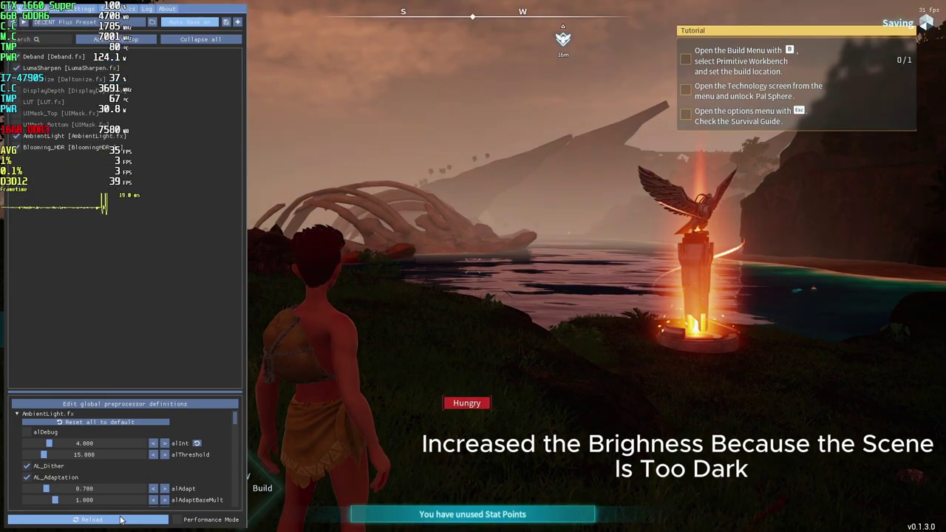
{"action": "left_click", "coordinate": [121, 519]}
{"action": "left_click", "coordinate": [121, 520]}
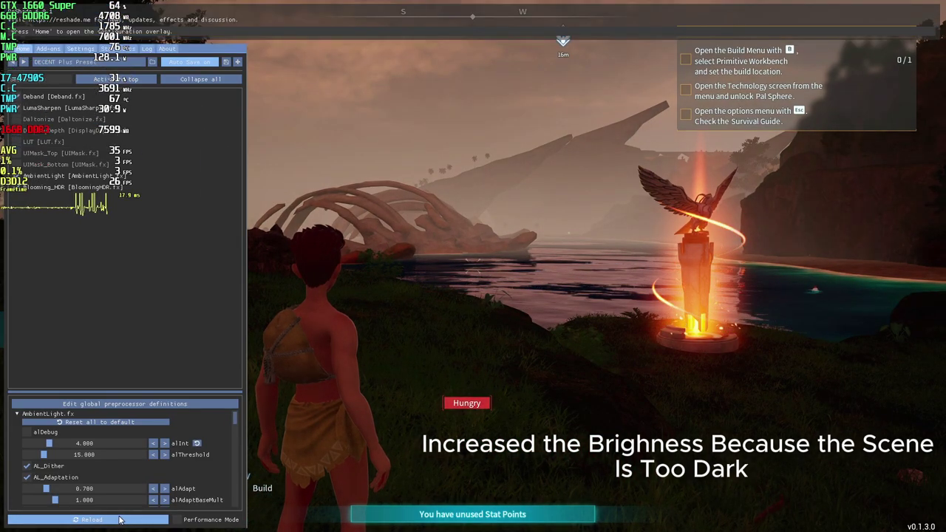
{"action": "left_click", "coordinate": [119, 520]}
{"action": "left_click", "coordinate": [120, 519]}
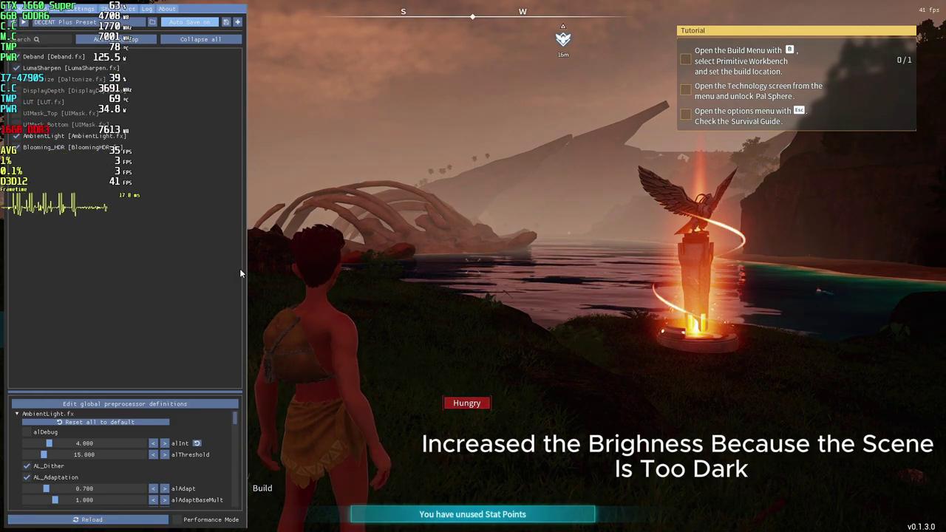
- Close the ReShade overlay and run through the Palworld world to check the graphics with the preset active
{"action": "key", "text": "Home"}
{"action": "key", "text": "shift+w"}
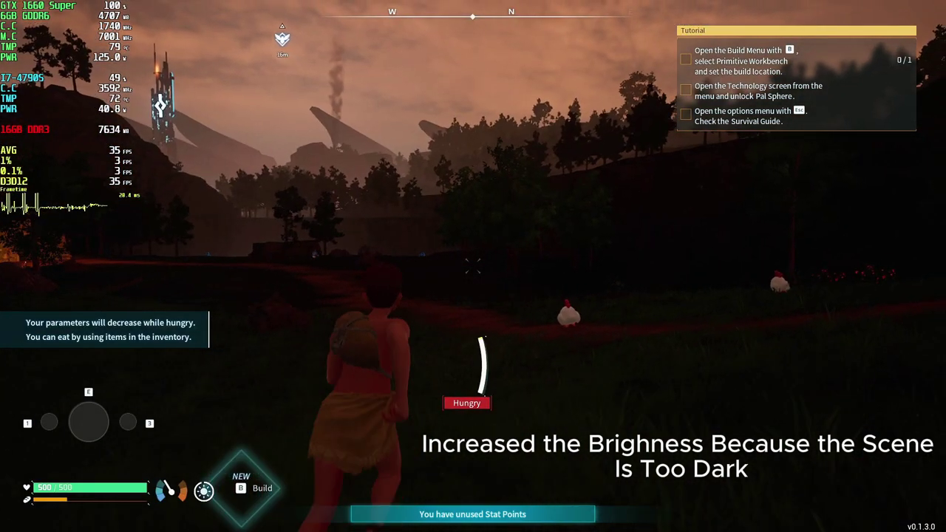
{"action": "key", "text": "w"}
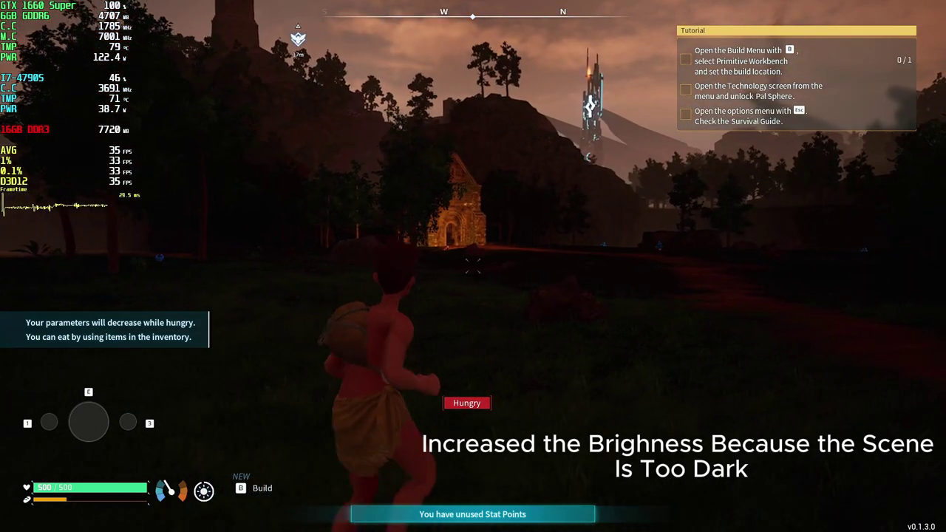
{"action": "key", "text": "w"}
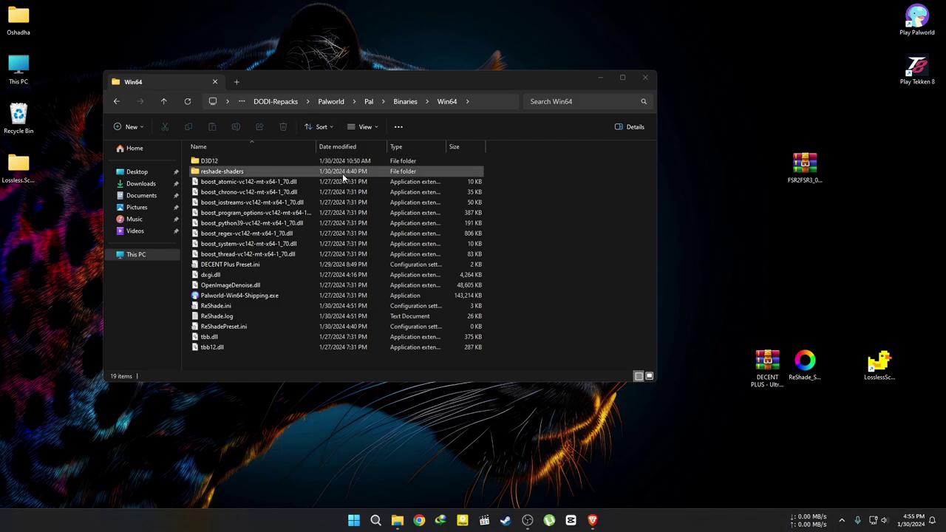
- Select reshade-shaders, dxgi.dll, DECENT Plus Preset.ini, ReShade.ini, ReShade.log and ReShadePreset.ini in the Win64 folder to point out the ReShade files
{"action": "left_click", "coordinate": [224, 172]}
{"action": "left_click", "coordinate": [212, 276], "text": "ctrl"}
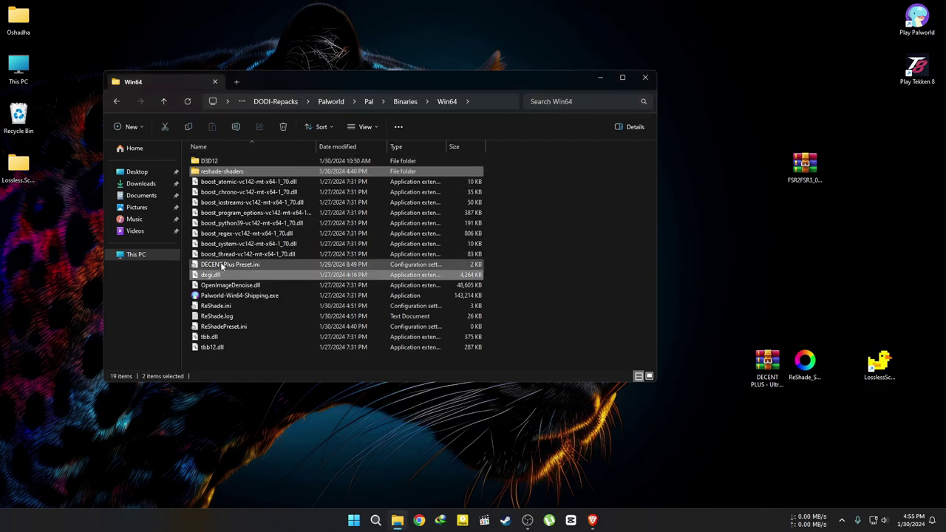
{"action": "left_click", "coordinate": [222, 265], "text": "ctrl"}
{"action": "left_click", "coordinate": [213, 306], "text": "ctrl"}
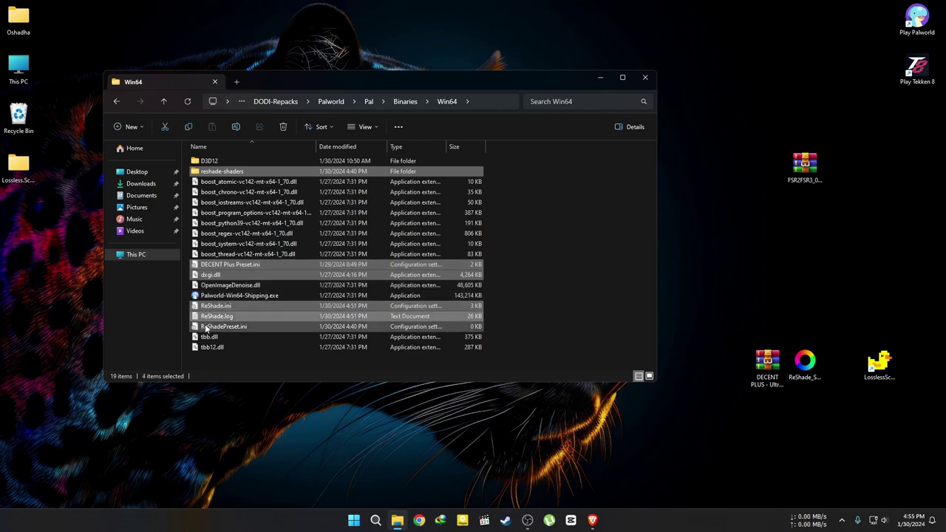
{"action": "left_click", "coordinate": [214, 328], "text": "ctrl"}
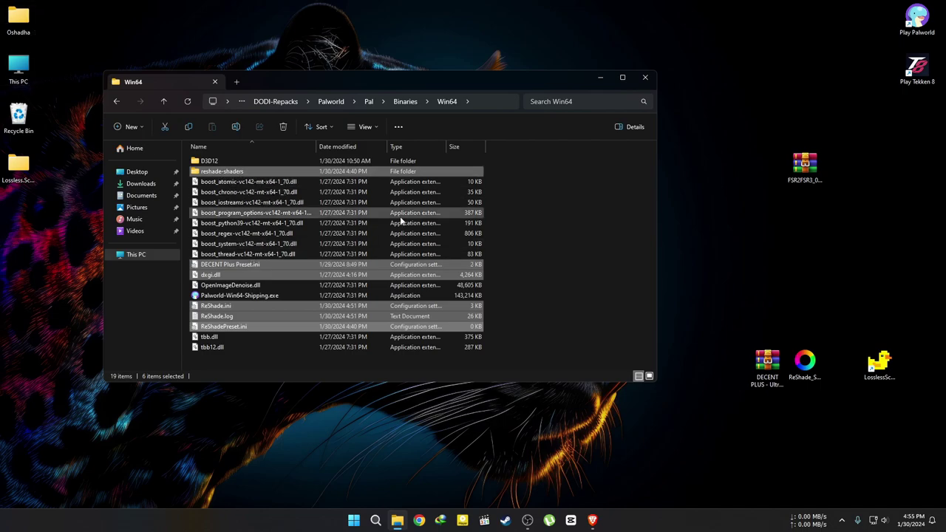
- Open Readme.txt from the DECENT PLUS archive and copy the path %LOCALAPPDATA%\Pal\Saved\Config\Windows\
{"action": "left_click", "coordinate": [750, 369]}
{"action": "double_click", "coordinate": [751, 370]}
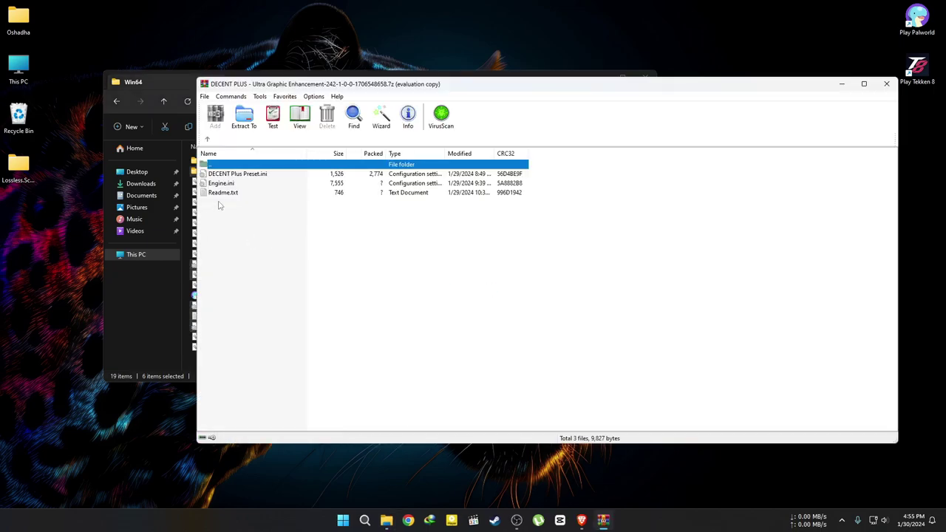
{"action": "double_click", "coordinate": [225, 194]}
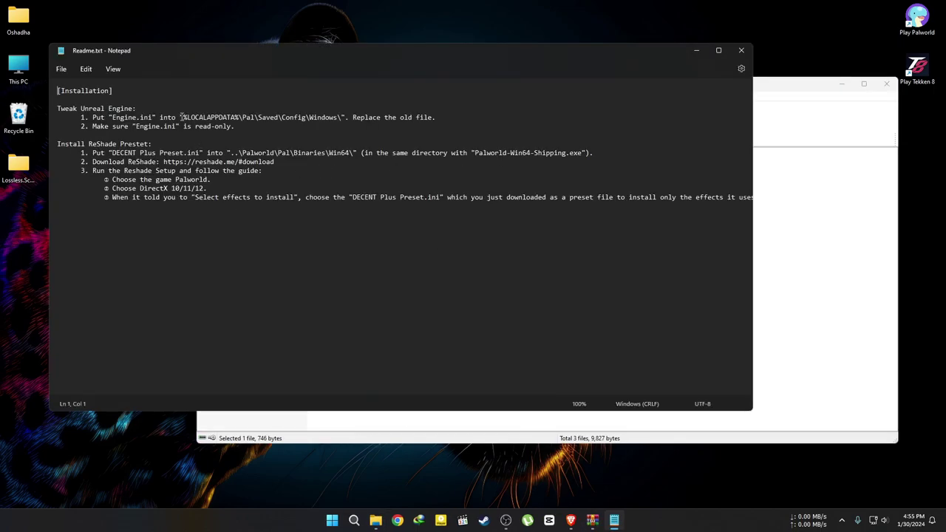
{"action": "left_click_drag", "start_coordinate": [184, 116], "coordinate": [376, 117]}
{"action": "key", "text": "ctrl+c"}
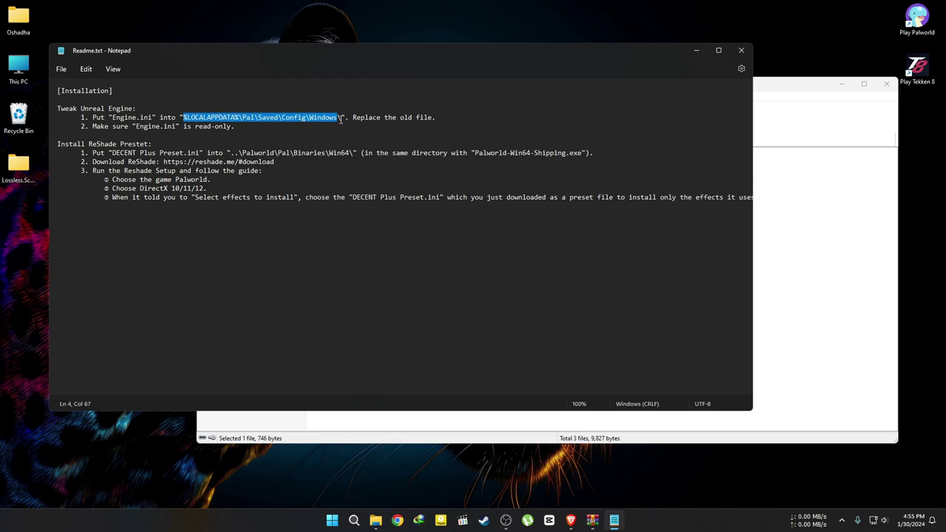
- Open %LOCALAPPDATA%\Pal\Saved\Config\Windows\ from the copied path and select Engine.ini there
{"action": "left_click", "coordinate": [338, 523]}
{"action": "key", "text": "super+r"}
{"action": "key", "text": "ctrl+v"}
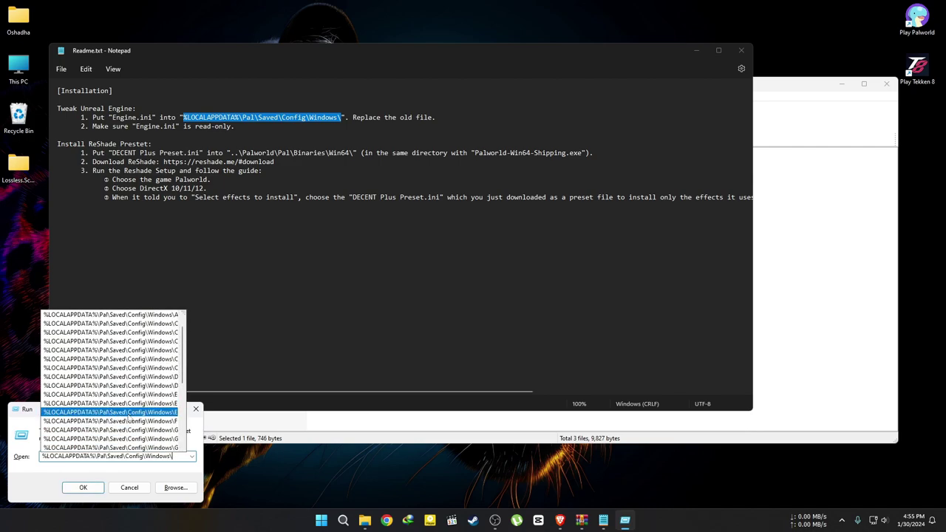
{"action": "key", "text": "Return"}
{"action": "scroll", "coordinate": [259, 336], "scroll_direction": "down", "scroll_amount": 4}
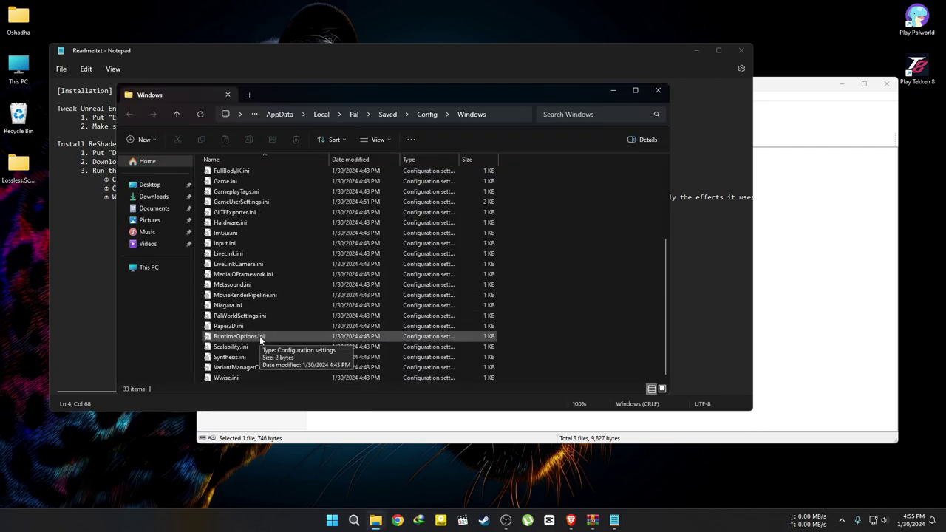
{"action": "scroll", "coordinate": [260, 336], "scroll_direction": "up", "scroll_amount": 4}
{"action": "left_click", "coordinate": [231, 278]}
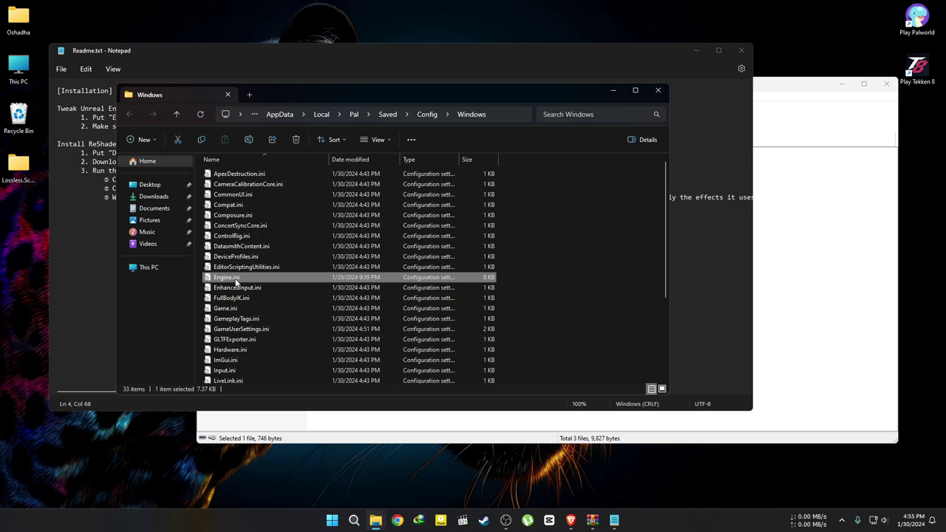
- Close the config folder, the Readme.txt window and the DECENT PLUS archive
{"action": "left_click", "coordinate": [658, 90]}
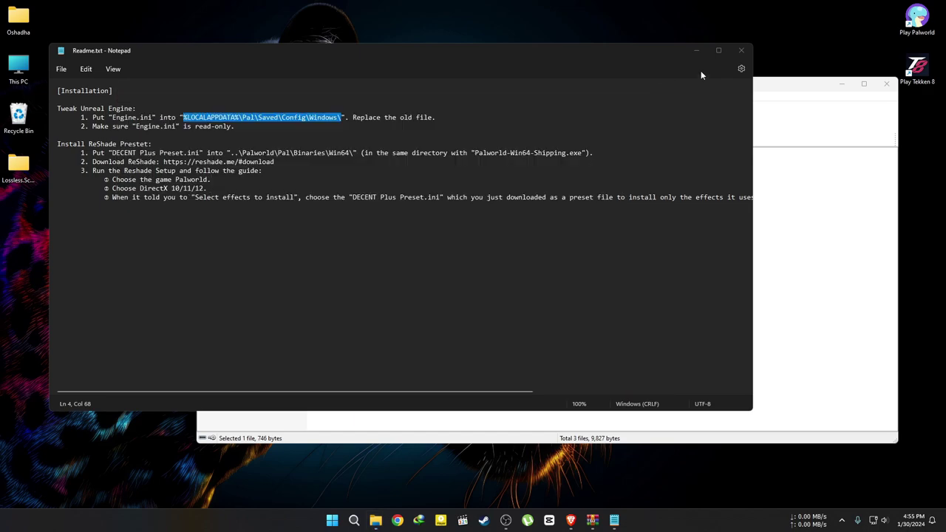
{"action": "left_click", "coordinate": [741, 51]}
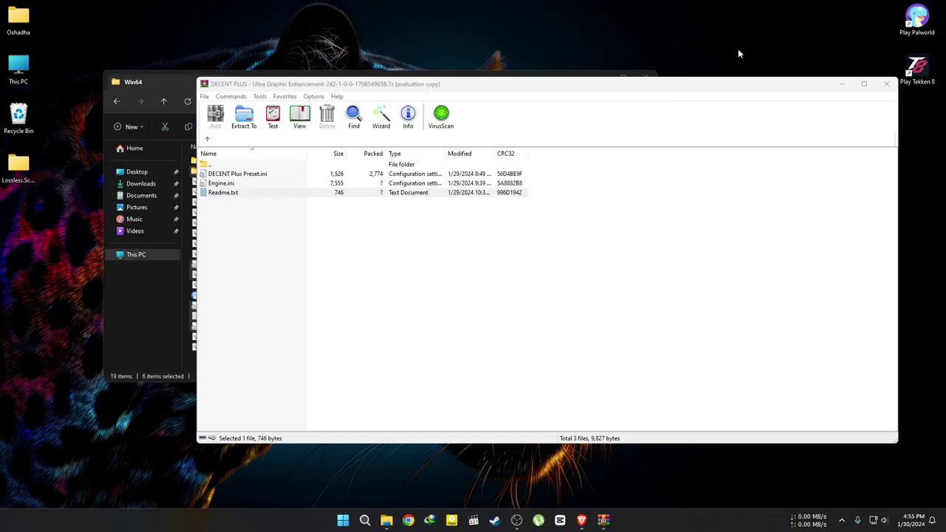
{"action": "left_click", "coordinate": [887, 84]}
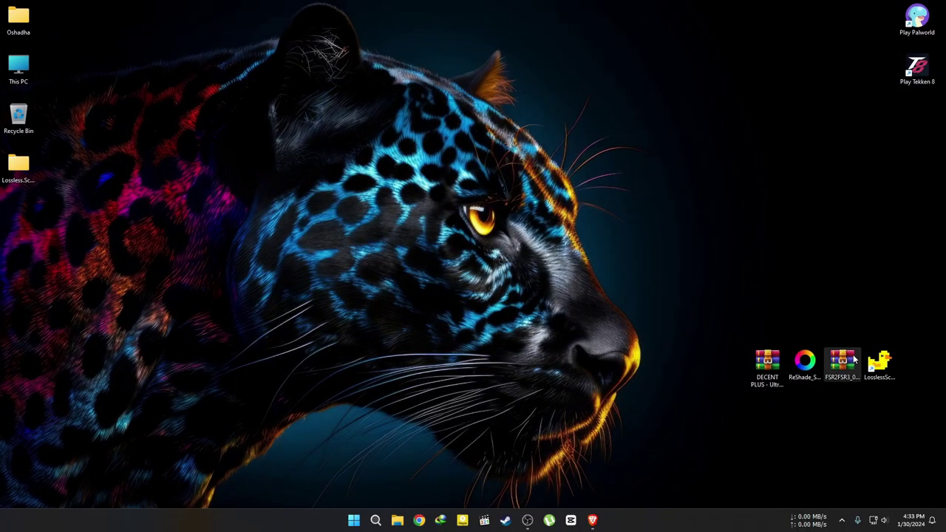
- Set the FSR2FSR3_0.10.2h1.zip archive apart on the desktop, open it and reposition its window
{"action": "left_click_drag", "start_coordinate": [840, 358], "coordinate": [801, 169]}
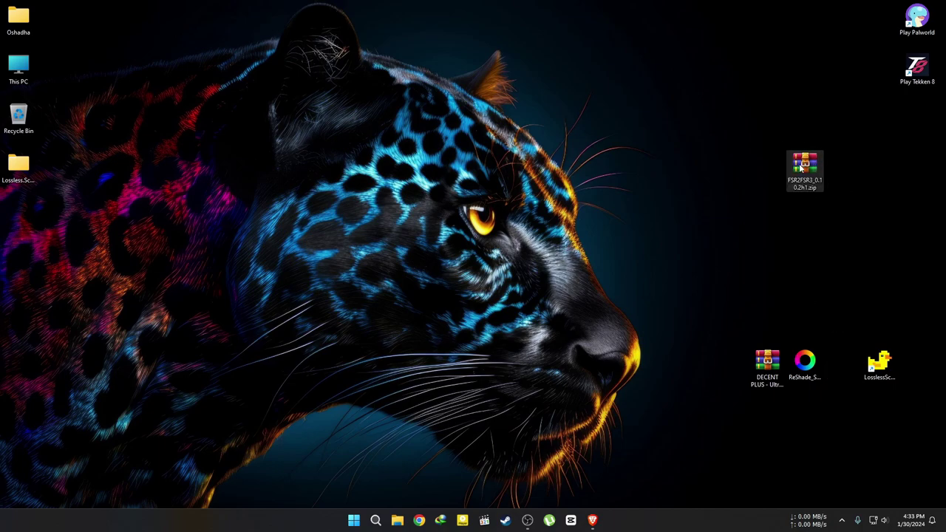
{"action": "double_click", "coordinate": [802, 167]}
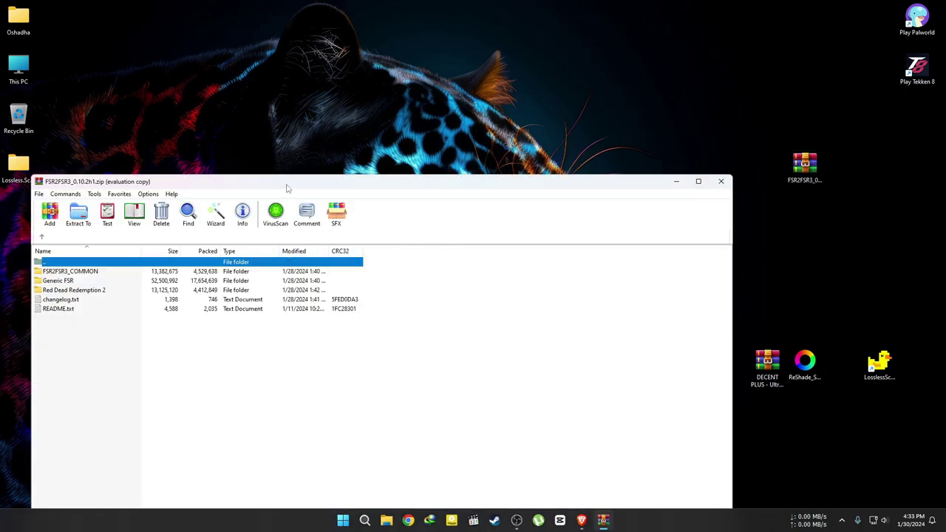
{"action": "left_click_drag", "start_coordinate": [288, 187], "coordinate": [507, 128]}
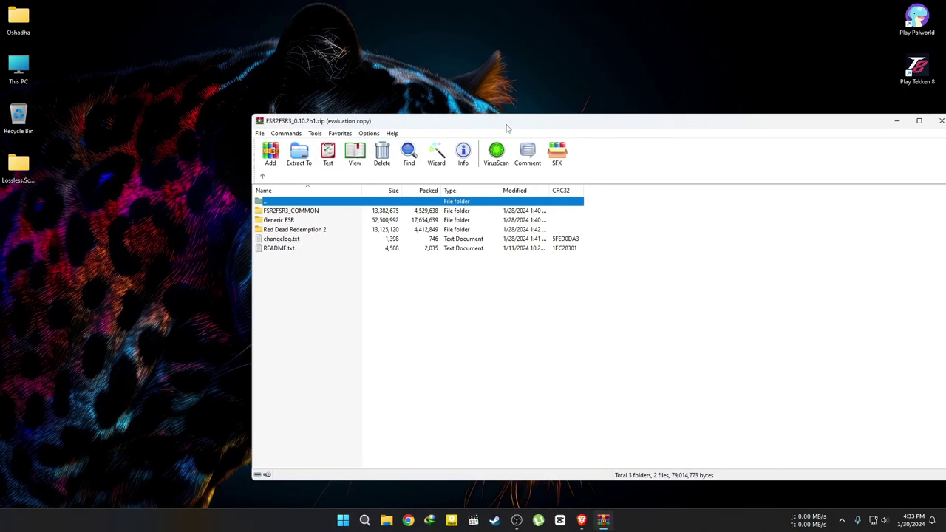
- Open the Play Palworld shortcut's file location and go to the Pal\Binaries\Win64 folder
{"action": "right_click", "coordinate": [924, 6]}
{"action": "left_click", "coordinate": [693, 72]}
{"action": "right_click", "coordinate": [919, 24]}
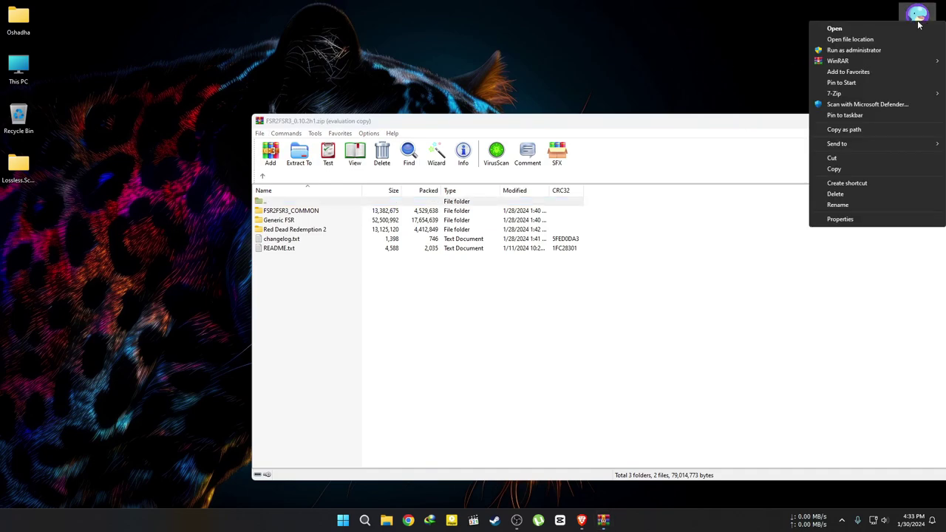
{"action": "left_click", "coordinate": [867, 40]}
{"action": "left_click_drag", "start_coordinate": [456, 76], "coordinate": [275, 78]}
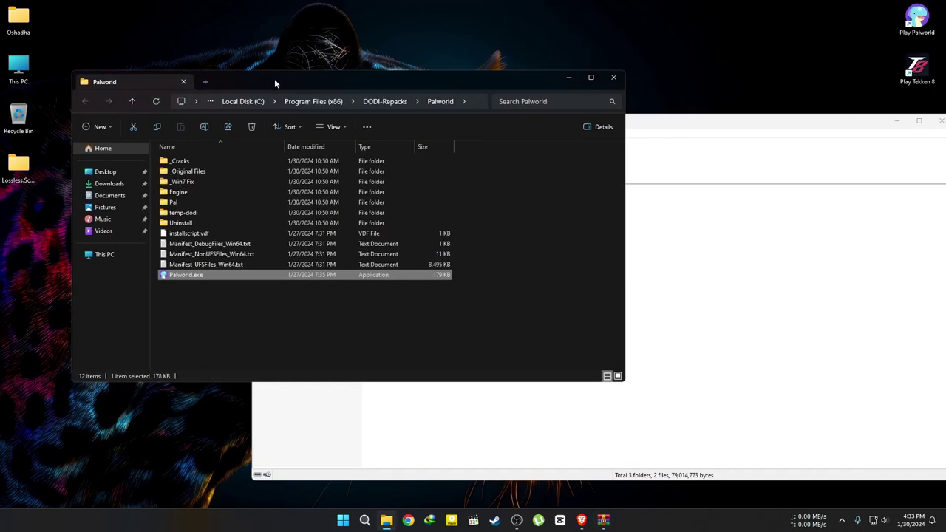
{"action": "double_click", "coordinate": [175, 202]}
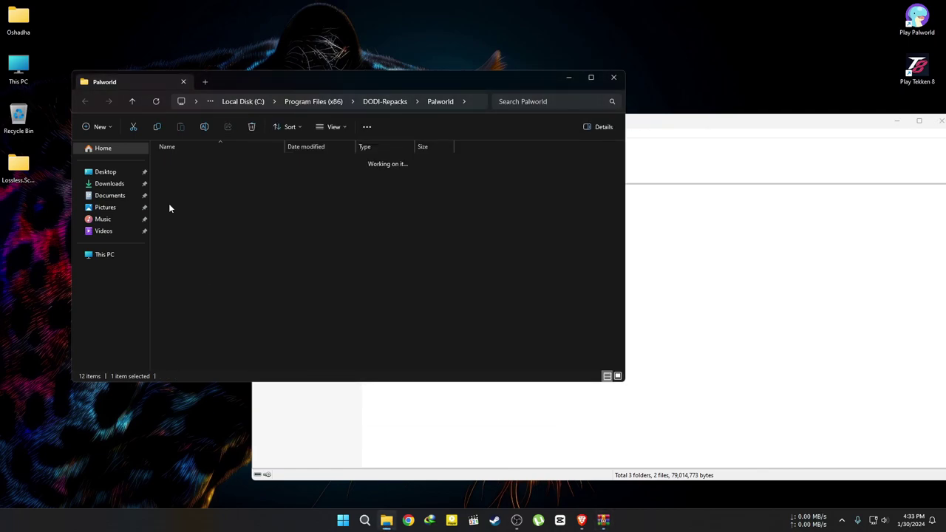
{"action": "double_click", "coordinate": [181, 162]}
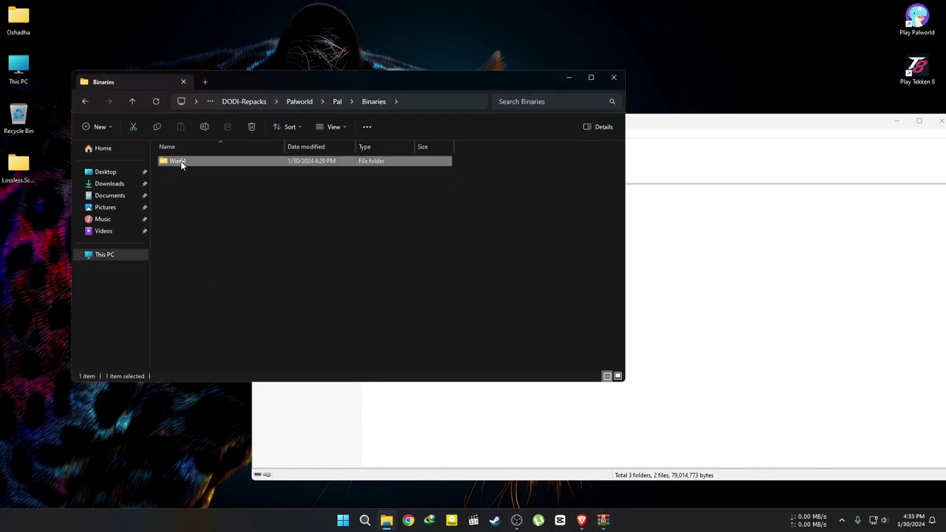
{"action": "double_click", "coordinate": [181, 161]}
- Place the FSR2FSR3 archive window beside the Win64 folder and open its Generic FSR folder
{"action": "left_click", "coordinate": [712, 276]}
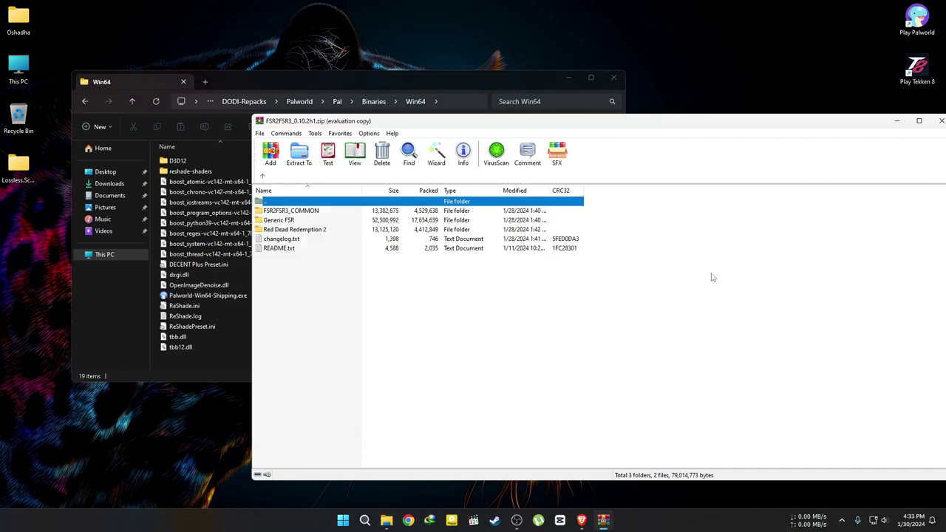
{"action": "left_click_drag", "start_coordinate": [360, 127], "coordinate": [610, 89]}
{"action": "double_click", "coordinate": [540, 184]}
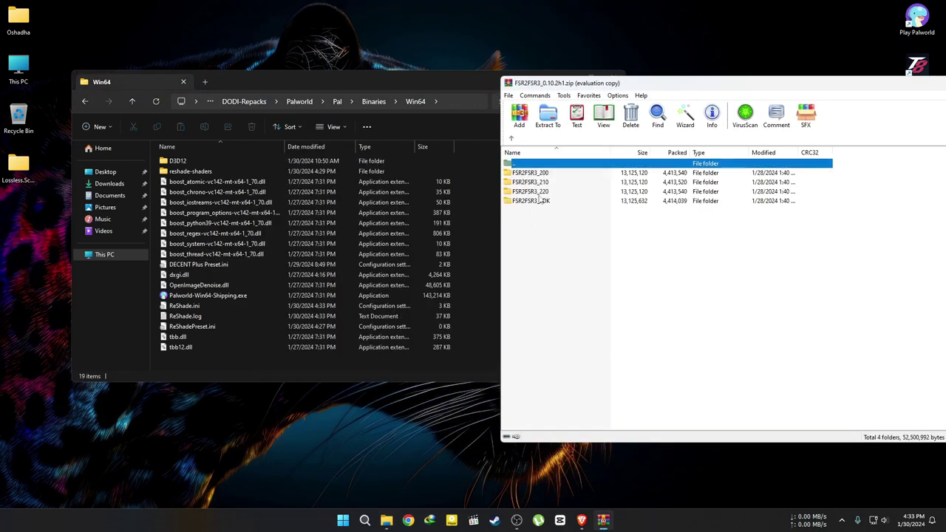
- Look up Palworld's FSR version in the LukeFZ FSR2FSR3 Mod Setup Wizard Profile sheet at 75% zoom, then minimize the browser
{"action": "left_click", "coordinate": [585, 521]}
{"action": "left_click", "coordinate": [285, 7]}
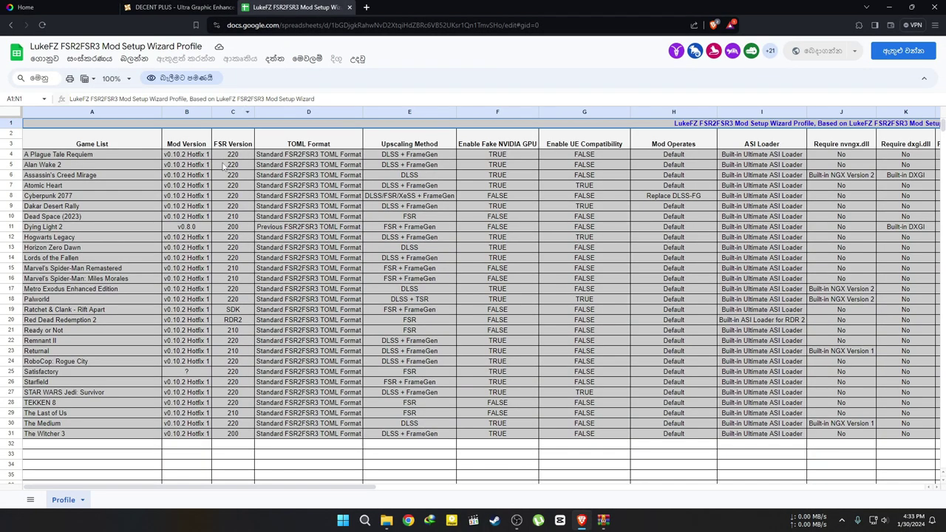
{"action": "left_click", "coordinate": [112, 79]}
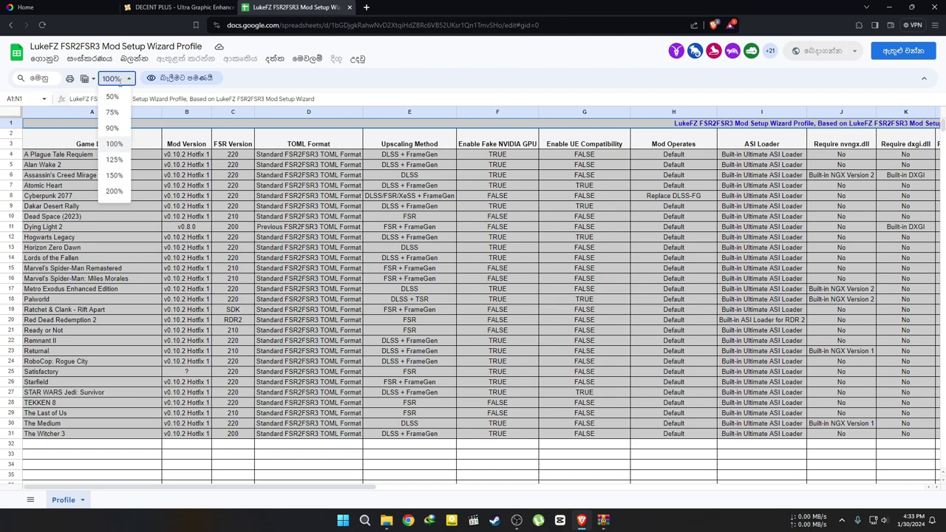
{"action": "left_click", "coordinate": [112, 108]}
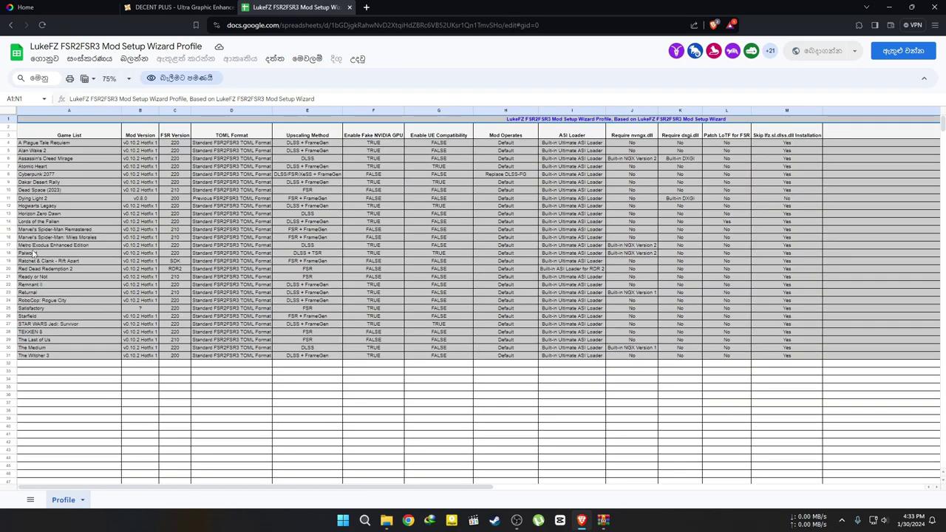
{"action": "left_click", "coordinate": [31, 254]}
{"action": "left_click", "coordinate": [174, 254]}
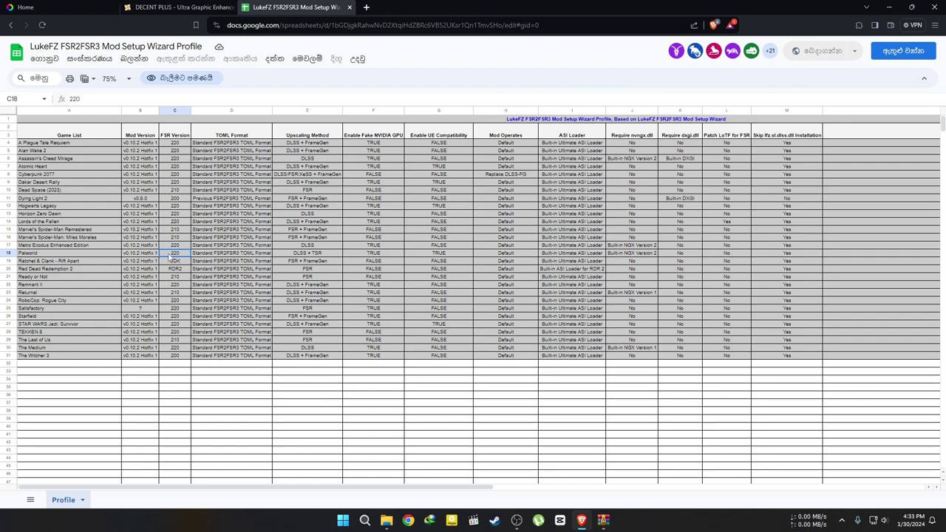
{"action": "left_click", "coordinate": [891, 7]}
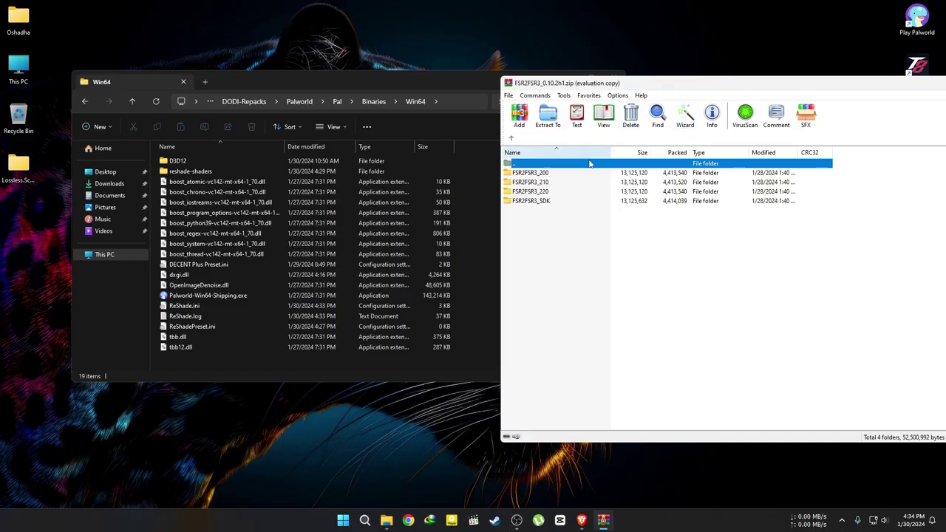
- Move FSR2FSR3.asi from the archive's FSR2FSR3_220 folder into the Win64 folder, granting administrator permission
{"action": "double_click", "coordinate": [546, 193]}
{"action": "left_click", "coordinate": [535, 174]}
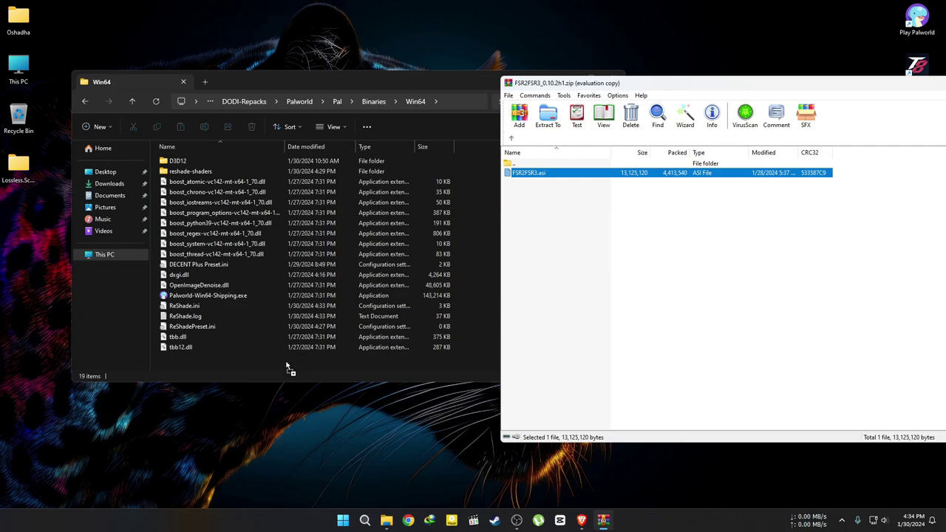
{"action": "left_click_drag", "start_coordinate": [289, 367], "coordinate": [289, 369]}
{"action": "left_click", "coordinate": [438, 194]}
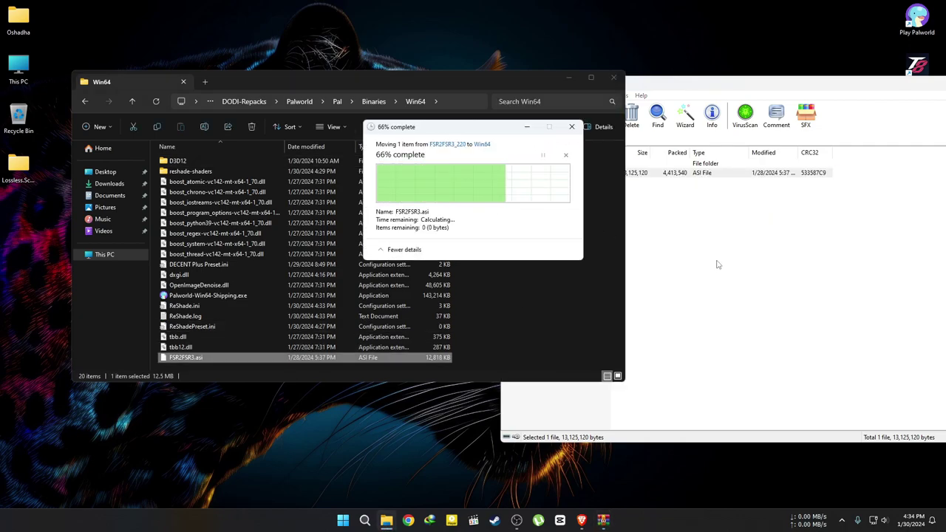
- Move winmm.dll and winmm.ini from the archive's FSR2FSR3_COMMON folder into Win64 with administrator permission, and close the archive
{"action": "left_click", "coordinate": [717, 265]}
{"action": "left_click", "coordinate": [511, 139]}
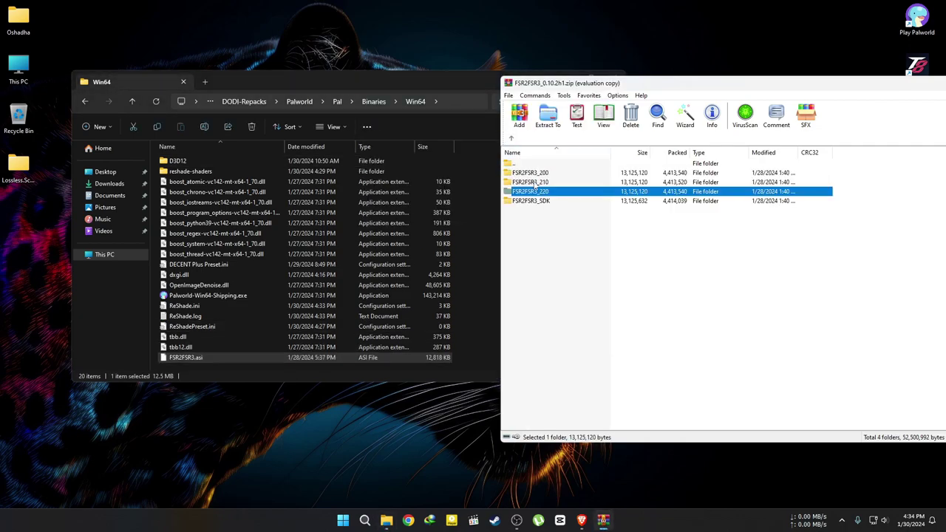
{"action": "double_click", "coordinate": [534, 172]}
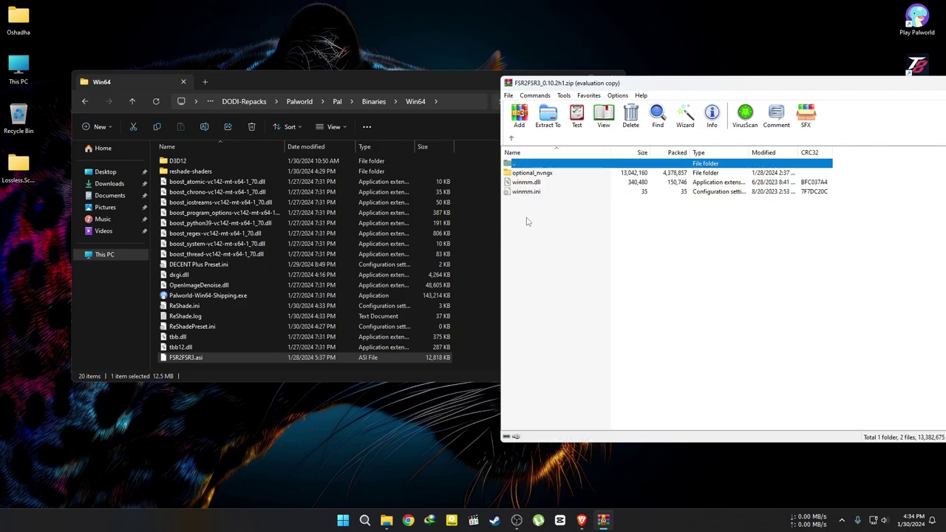
{"action": "left_click_drag", "start_coordinate": [526, 216], "coordinate": [525, 187]}
{"action": "left_click_drag", "start_coordinate": [468, 305], "coordinate": [468, 305]}
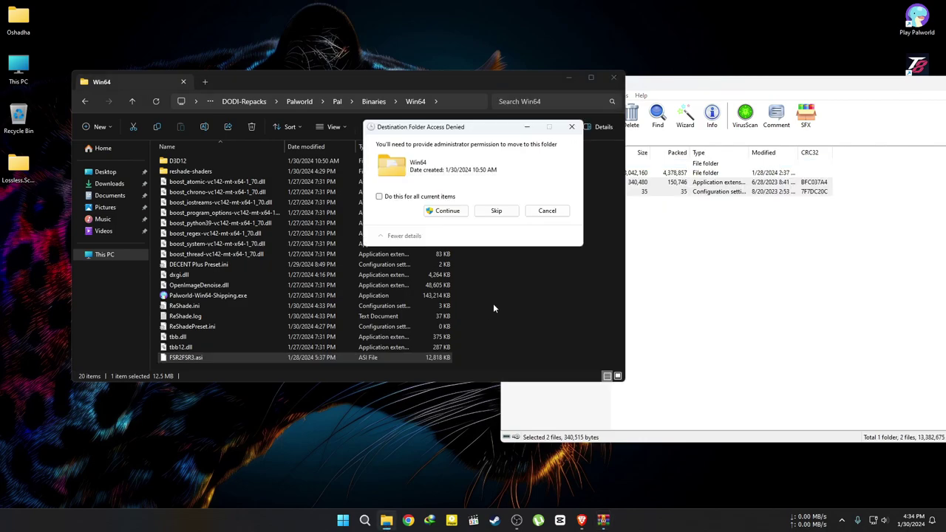
{"action": "left_click", "coordinate": [457, 214]}
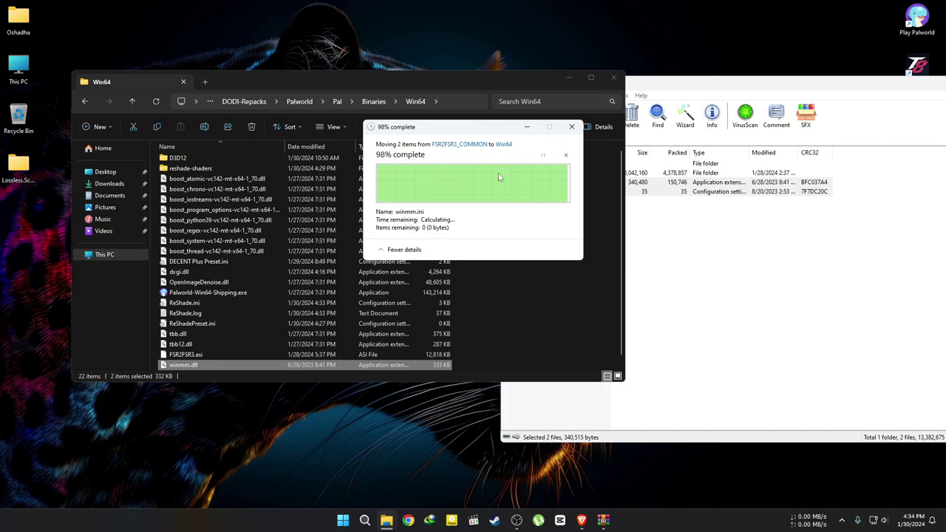
{"action": "left_click", "coordinate": [671, 234]}
{"action": "left_click_drag", "start_coordinate": [791, 88], "coordinate": [528, 88]}
{"action": "left_click", "coordinate": [924, 86]}
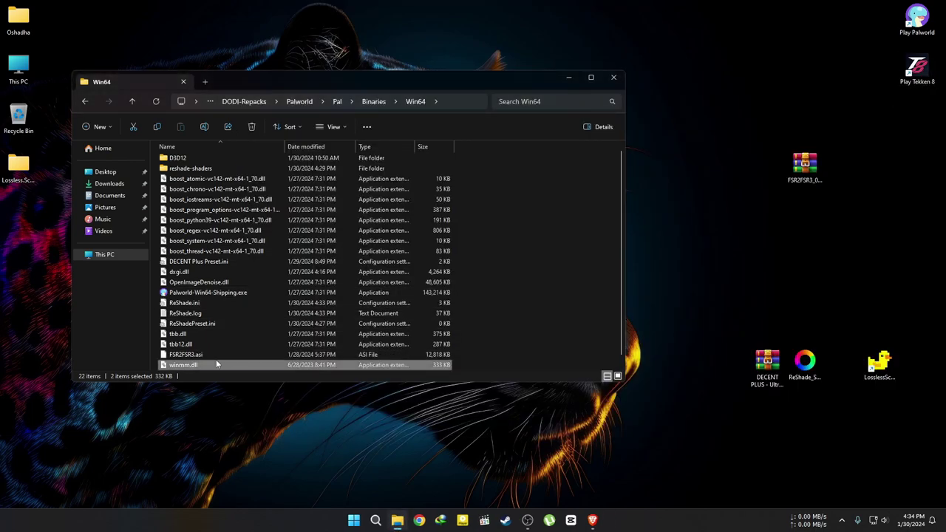
- Append -dx12 to the target of the Play Palworld shortcut and save the change with administrator permission
{"action": "right_click", "coordinate": [921, 21]}
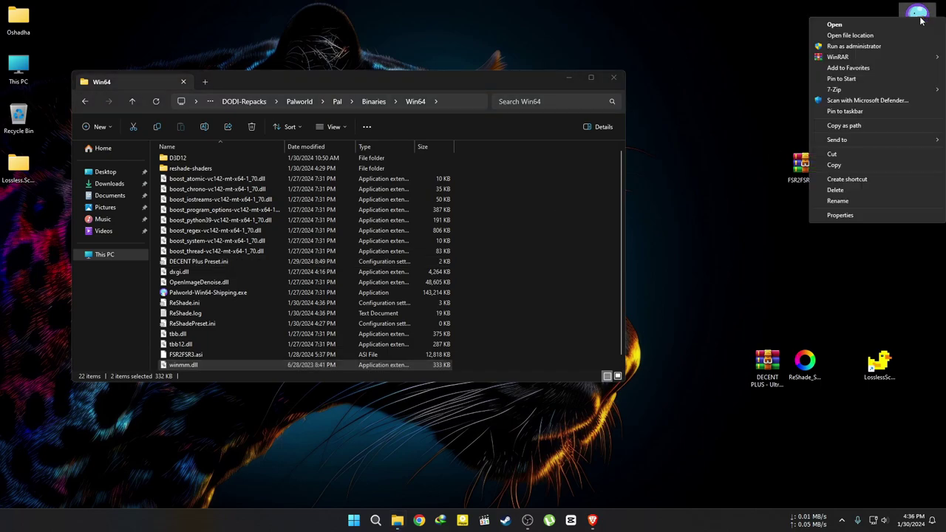
{"action": "left_click", "coordinate": [810, 216]}
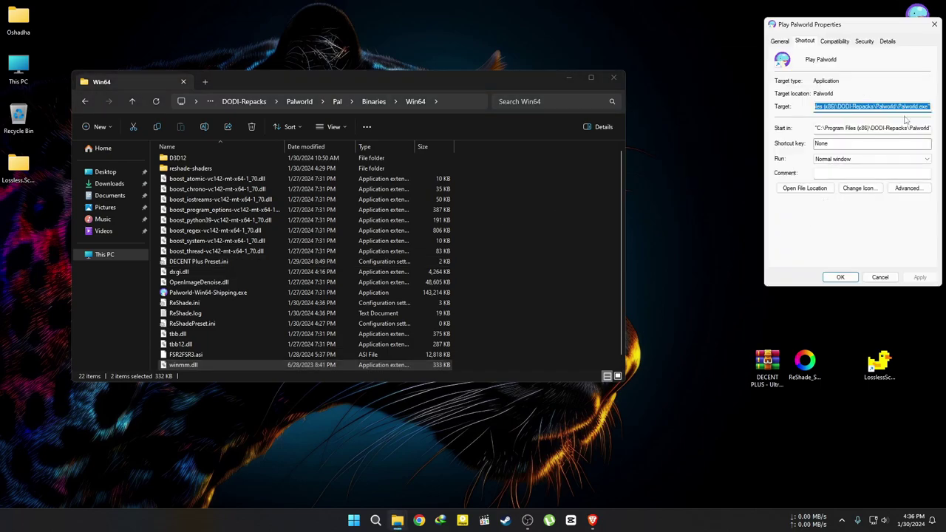
{"action": "left_click_drag", "start_coordinate": [863, 26], "coordinate": [805, 64]}
{"action": "left_click", "coordinate": [792, 143]}
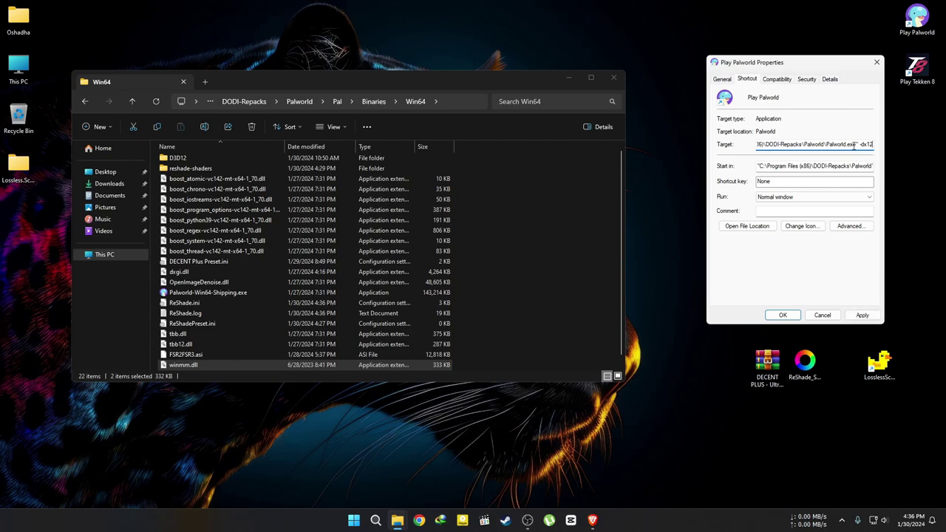
{"action": "left_click", "coordinate": [862, 316]}
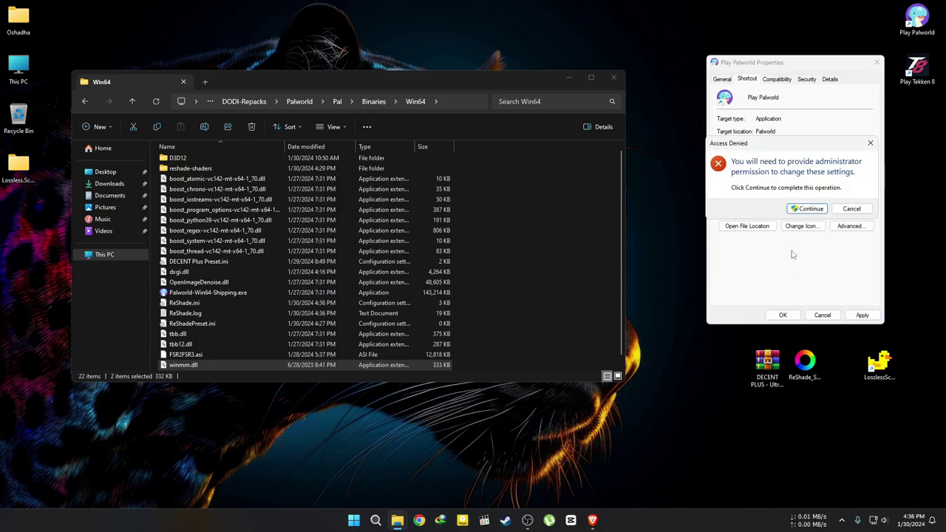
{"action": "left_click", "coordinate": [808, 208]}
{"action": "left_click", "coordinate": [783, 314]}
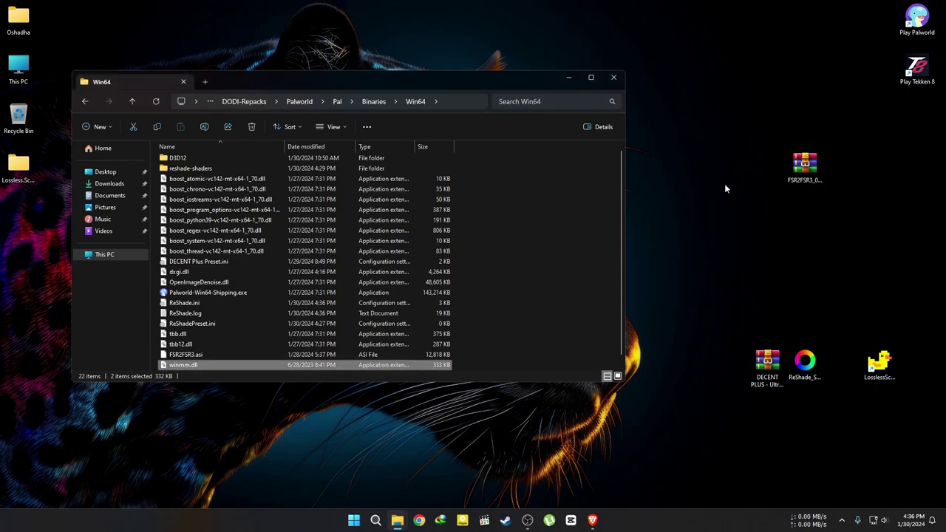
- Launch Palworld from its desktop shortcut, check the graphics and DLSS settings, and return to the game world
{"action": "double_click", "coordinate": [927, 23]}
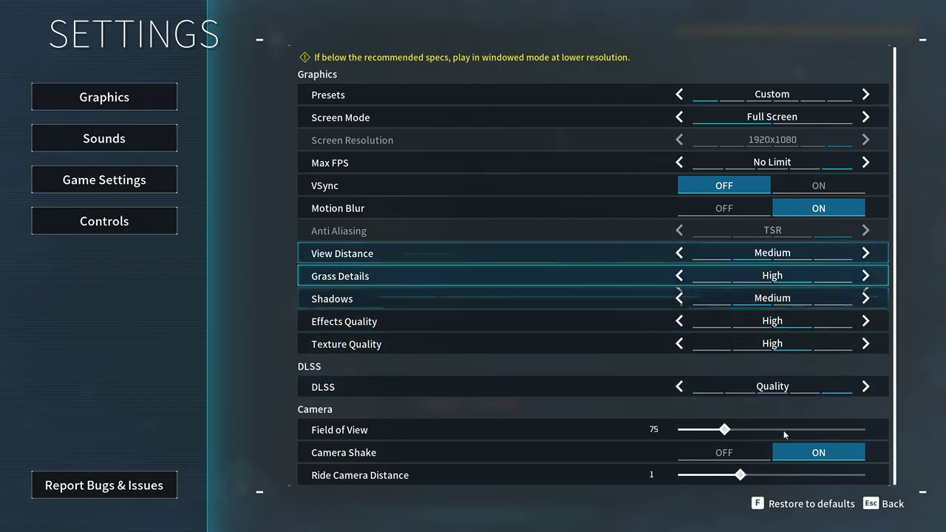
{"action": "key", "text": "Escape"}
{"action": "left_click", "coordinate": [407, 351]}
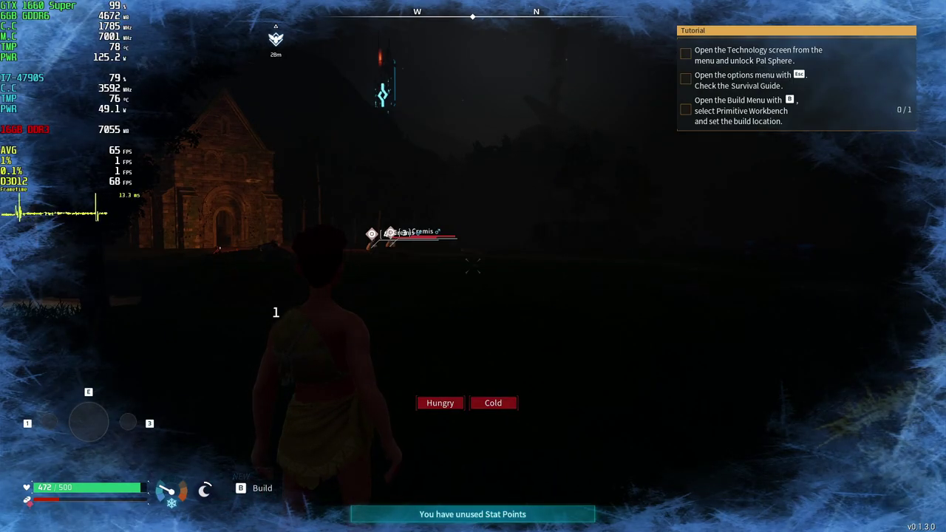
- Run the character around the night-time game world to check the frame rate and image quality with the mod installed
{"action": "key", "text": "d"}
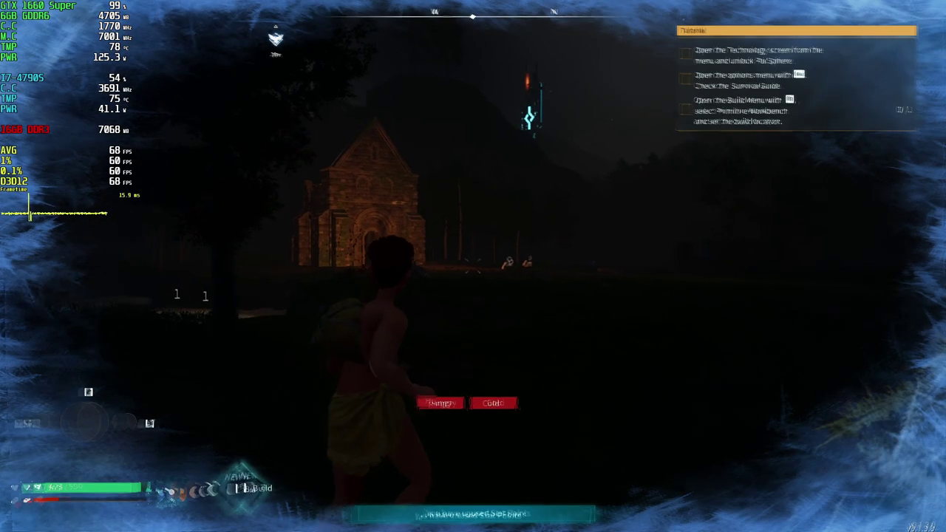
{"action": "key", "text": "shift+w"}
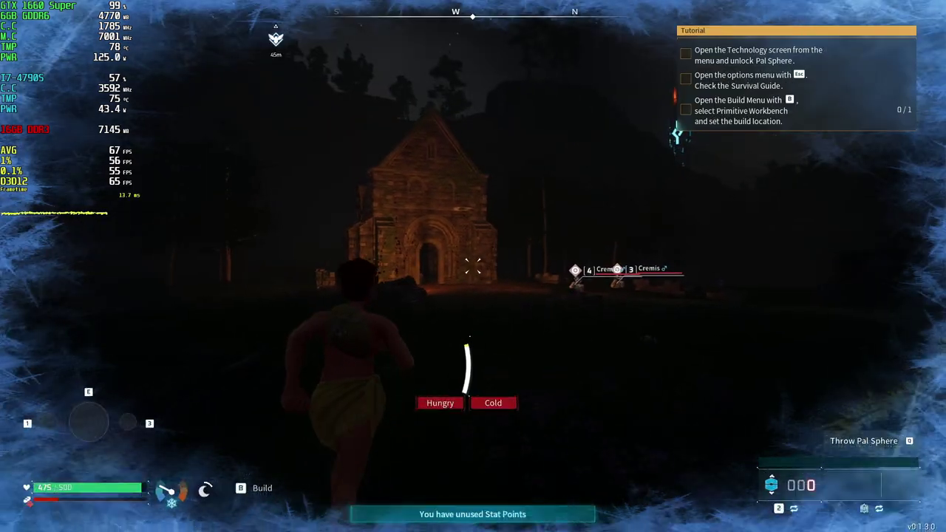
{"action": "key", "text": "space"}
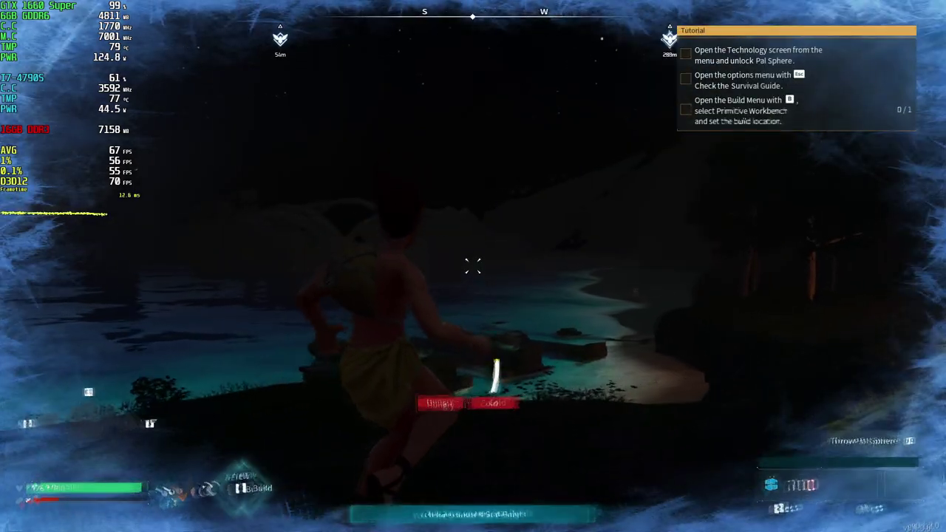
{"action": "key", "text": "s"}
{"action": "key", "text": "w"}
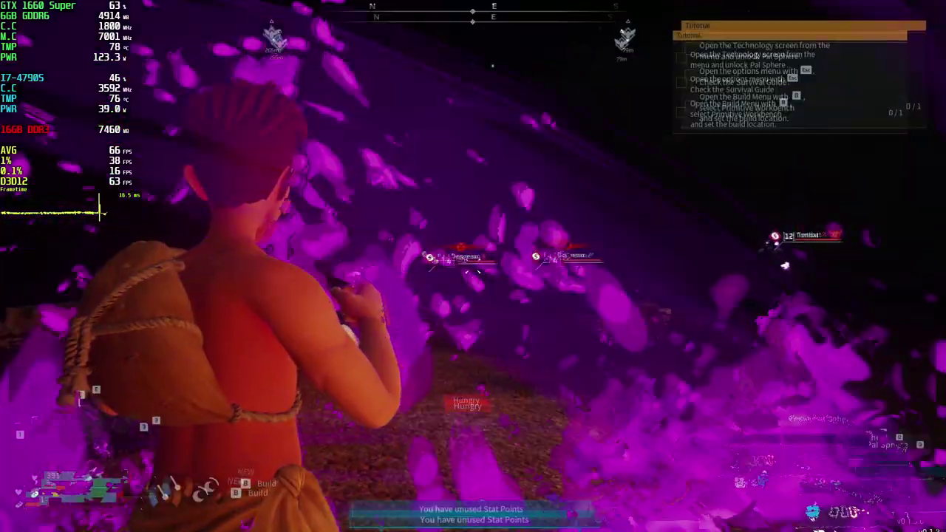
{"action": "key", "text": "a"}
{"action": "key", "text": "shift+w"}
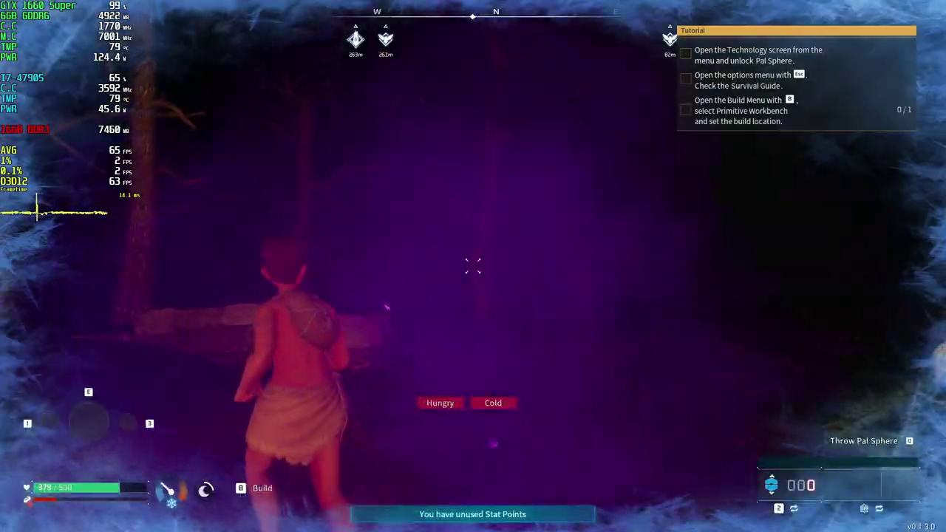